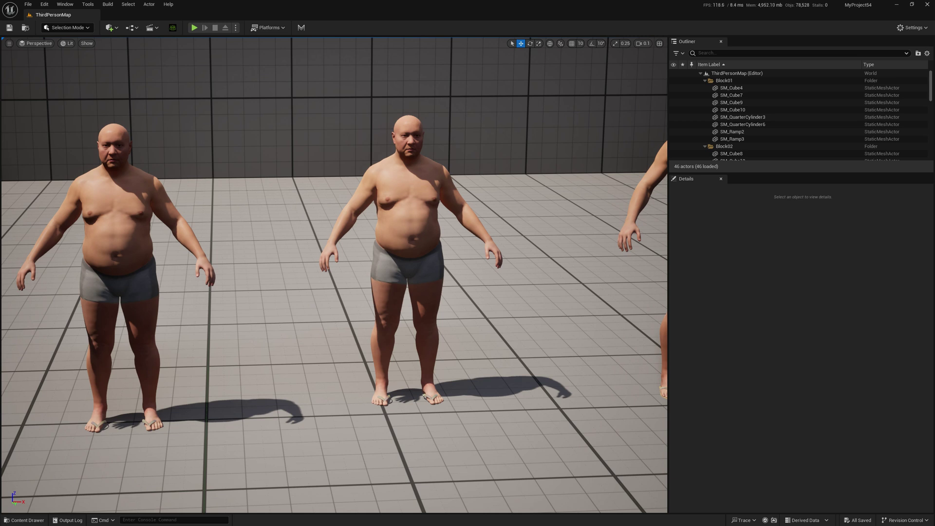
# Select the OldMan_FaceMesh asset in the Test2 folder and open it in Mesh Morpher
pyautogui.click(24, 520)
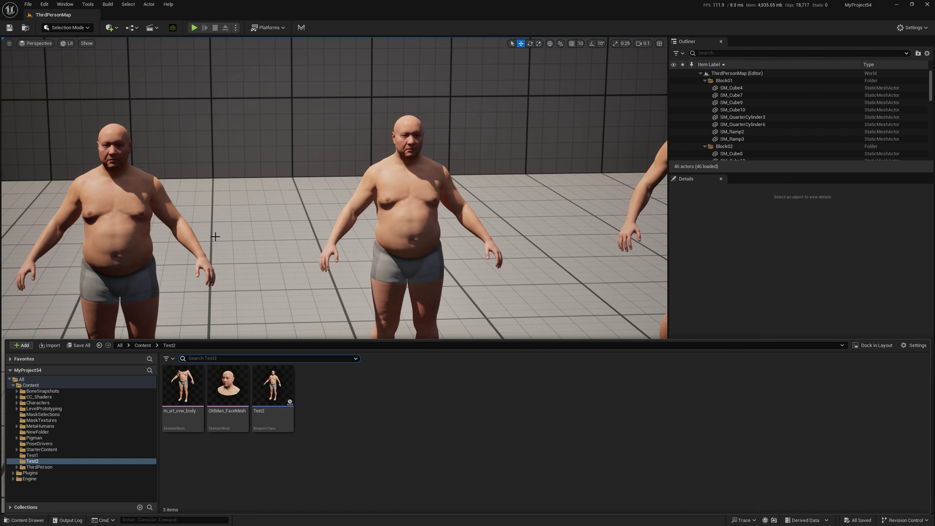
pyautogui.click(223, 385)
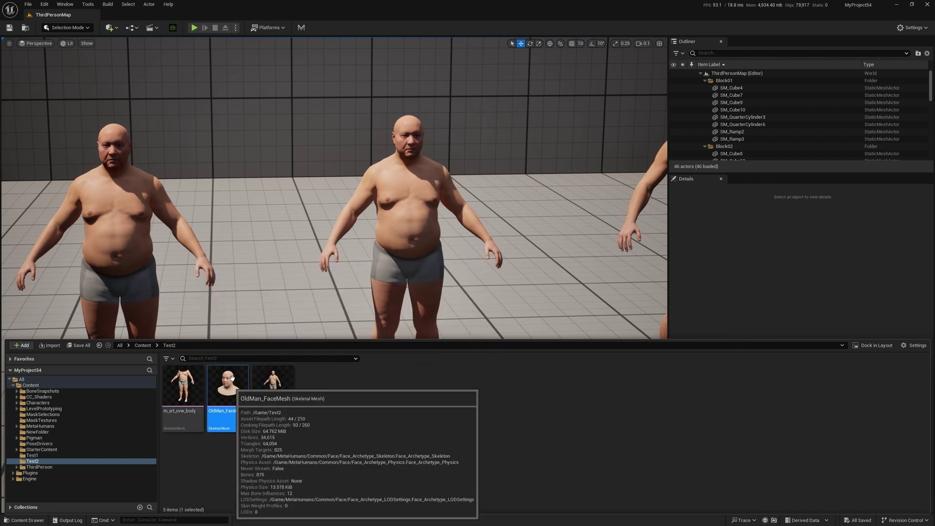
pyautogui.click(301, 28)
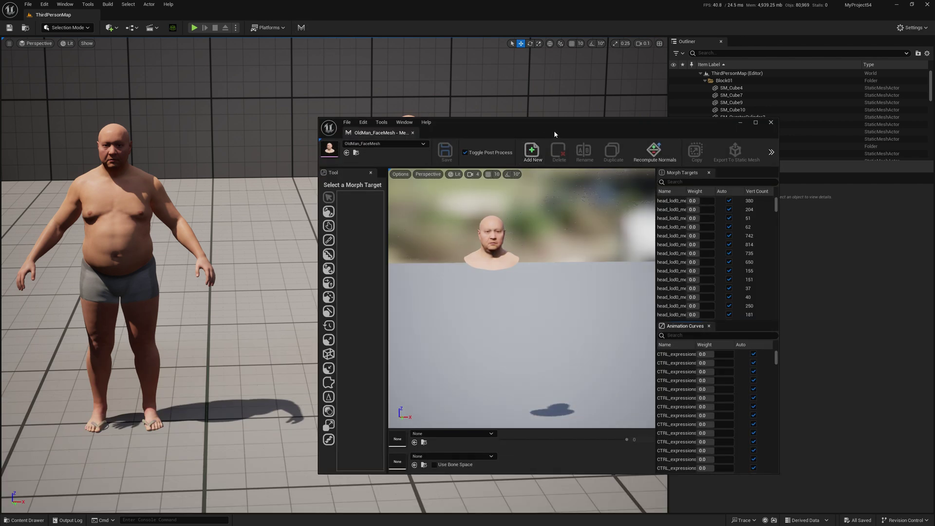
# Create a second Mesh Morpher session and assign the m_srt_ovw_body mesh from the Test2 folder to it
pyautogui.click(346, 124)
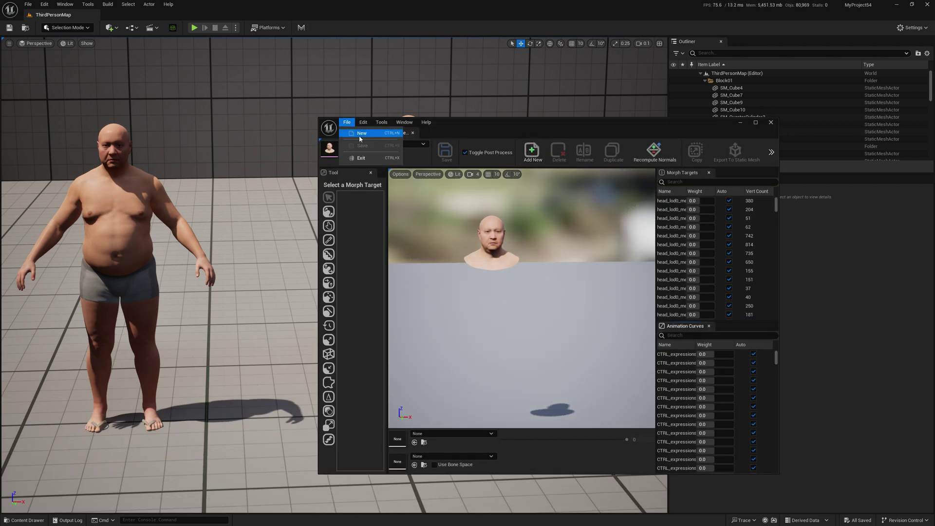
pyautogui.click(359, 136)
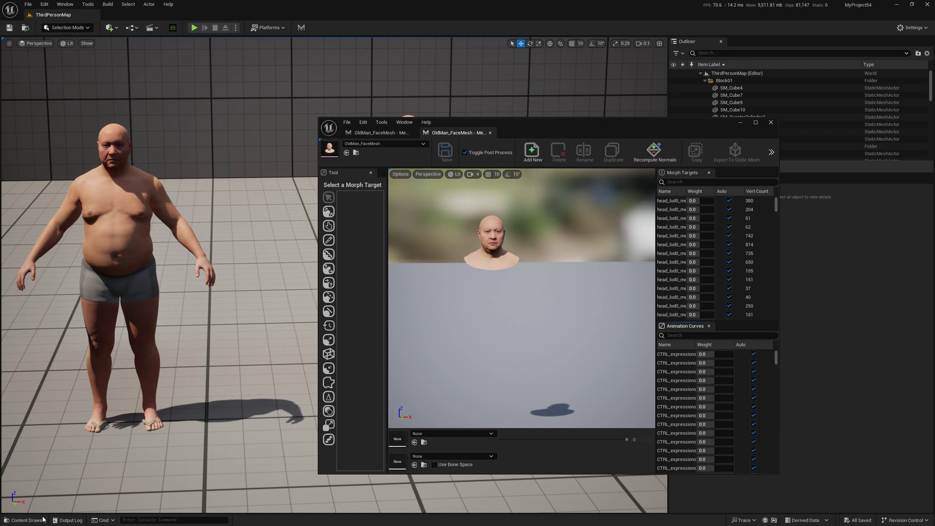
pyautogui.click(24, 520)
pyautogui.click(200, 392)
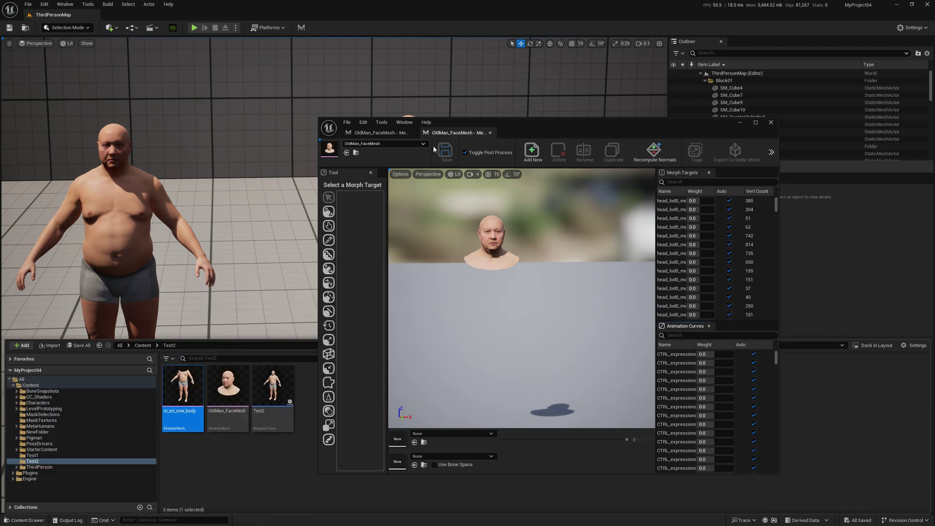
pyautogui.click(346, 152)
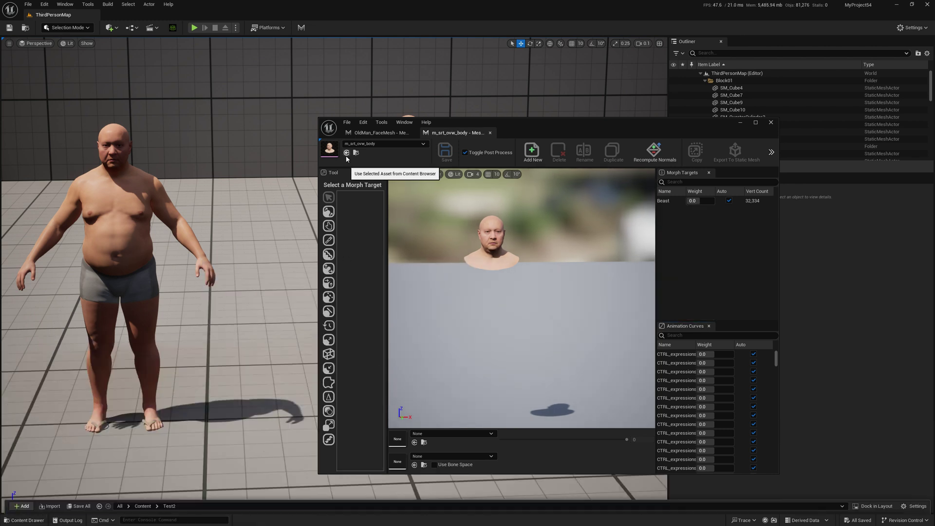
# Select the OldMan_FaceMesh asset in the project content again and maximize the Mesh Morpher window
pyautogui.click(24, 520)
pyautogui.click(227, 387)
pyautogui.moveTo(531, 131); pyautogui.dragTo(493, 122)
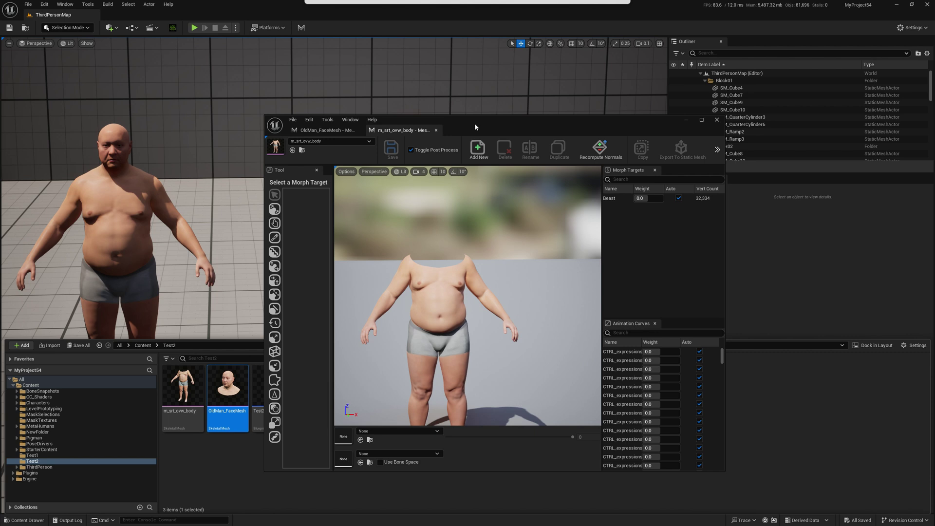
pyautogui.click(718, 114)
# Set the weight of the body mesh's Beast morph target to 1.0
pyautogui.moveTo(461, 222); pyautogui.dragTo(425, 229, button='right')
pyautogui.press('s')
pyautogui.moveTo(409, 292); pyautogui.dragTo(407, 293)
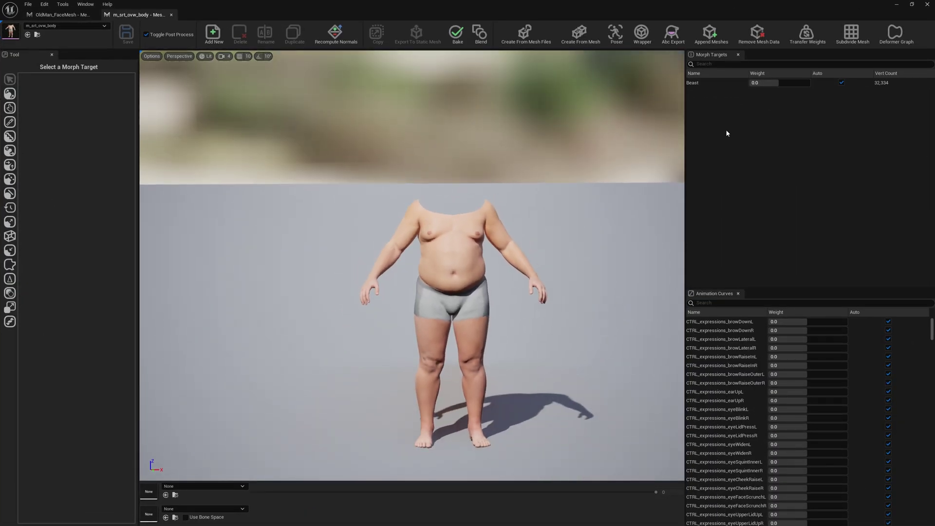
pyautogui.moveTo(772, 83); pyautogui.dragTo(810, 83)
# Examine the Beast-morphed body from the side and front, including the torso, legs and feet
pyautogui.press('w')
pyautogui.press('a')
pyautogui.moveTo(497, 244); pyautogui.dragTo(534, 215, button='right')
pyautogui.press('w')
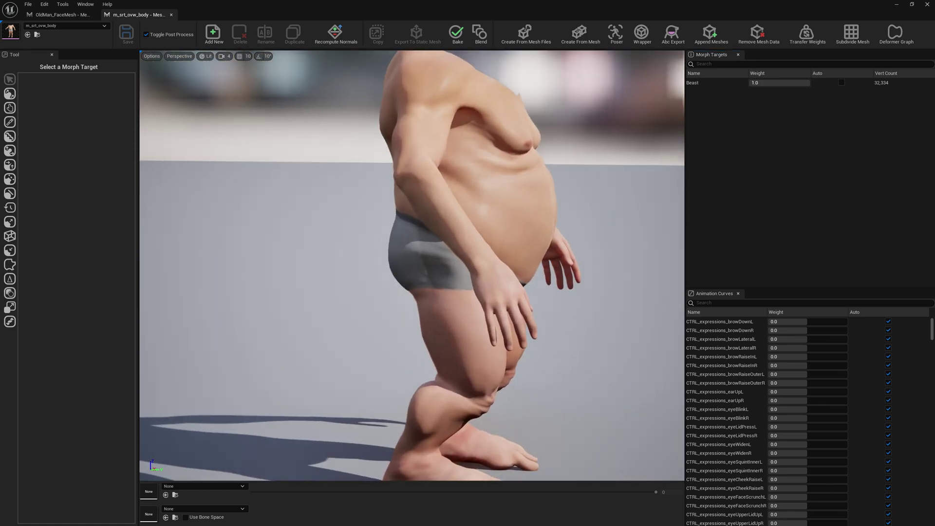
pyautogui.moveTo(388, 241); pyautogui.dragTo(439, 275, button='right')
pyautogui.press('a')
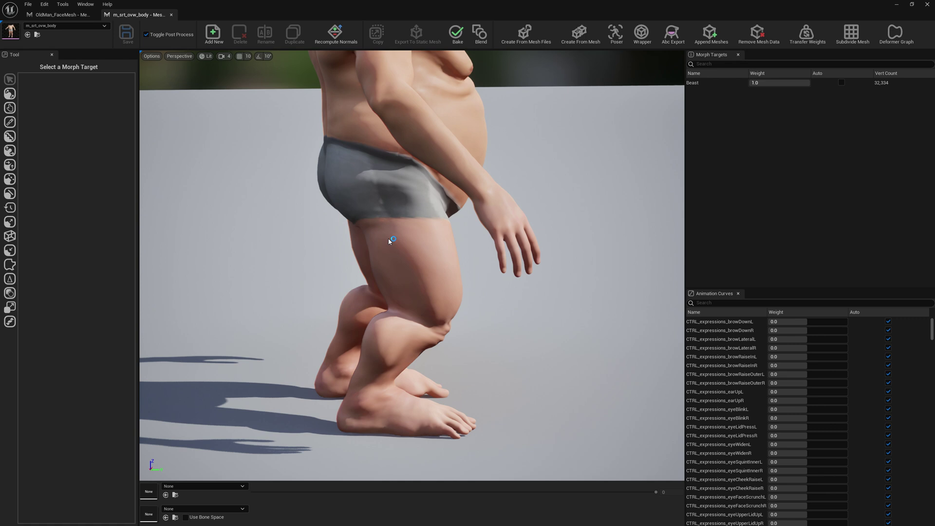
pyautogui.moveTo(398, 294); pyautogui.dragTo(350, 299)
pyautogui.moveTo(350, 300); pyautogui.dragTo(370, 300, button='right')
pyautogui.press('s')
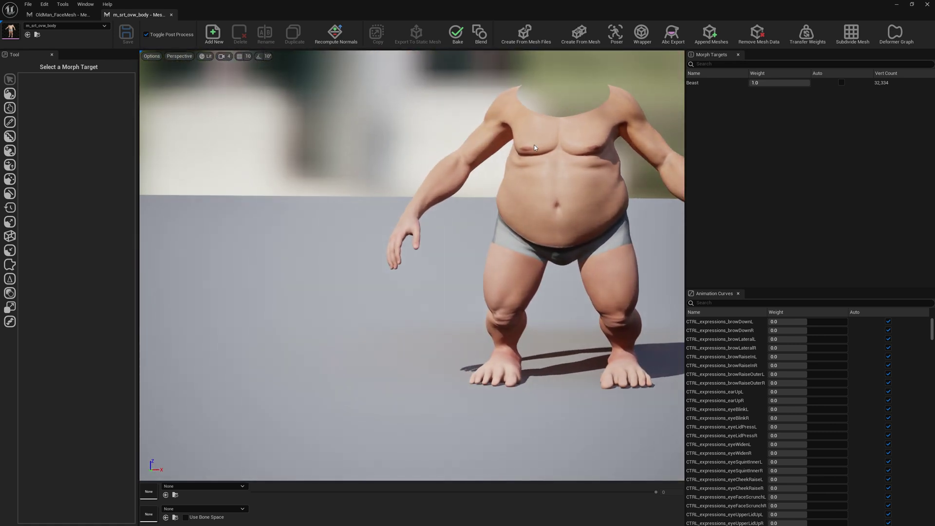
pyautogui.moveTo(512, 169); pyautogui.dragTo(655, 217, button='right')
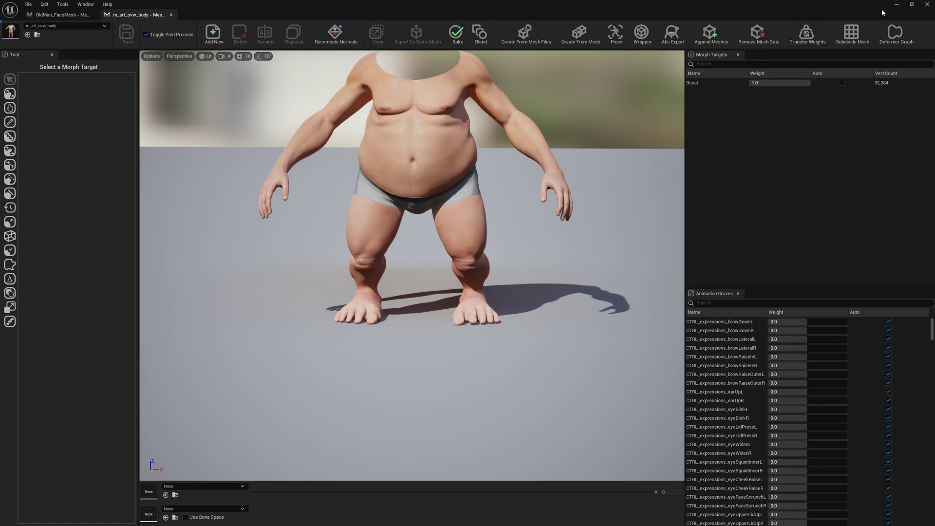
pyautogui.click(896, 4)
pyautogui.press('s')
pyautogui.moveTo(499, 180); pyautogui.dragTo(536, 156, button='right')
pyautogui.moveTo(499, 181); pyautogui.dragTo(448, 282)
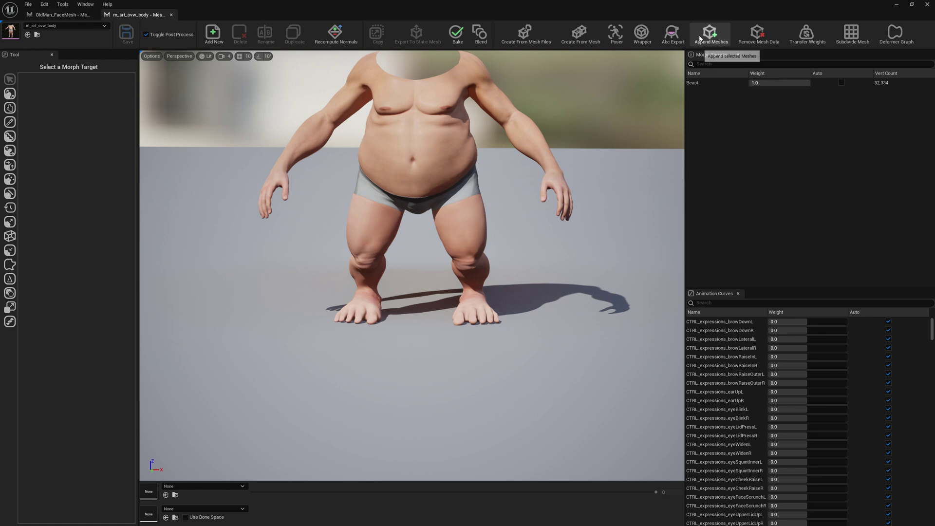
# Open the body mesh in the Poser and assign OldMan_FaceMesh as its reference mesh
pyautogui.hotkey('ctrl', 'shift', 'p')
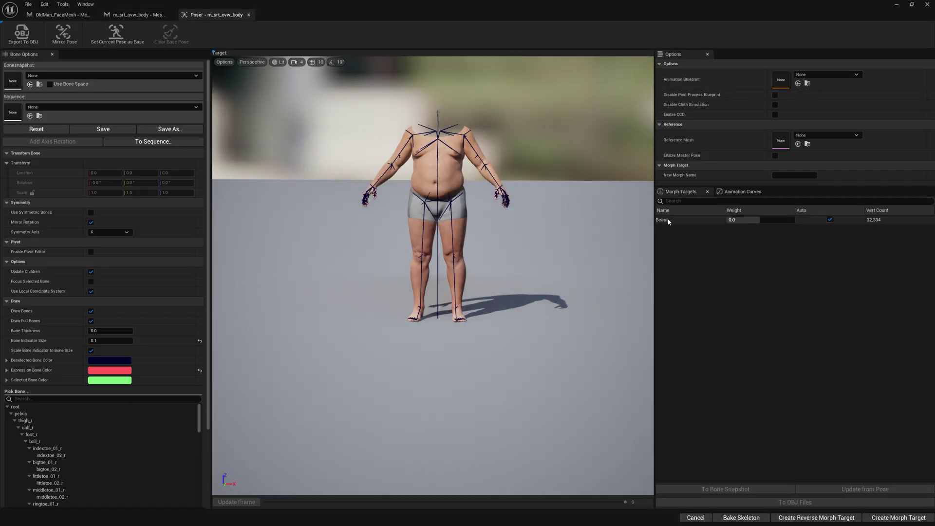
pyautogui.click(811, 136)
pyautogui.click(810, 136)
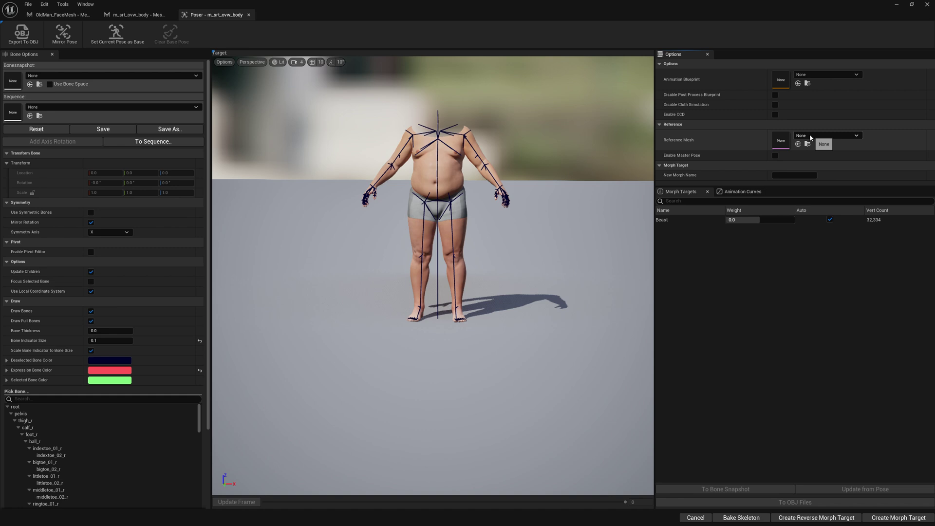
pyautogui.click(797, 143)
# Create a bone snapshot from the Beast morph target with the Orient Bones list emptied, and save it as BoneSnapshot_Test1 in BoneSnapshots
pyautogui.click(680, 221)
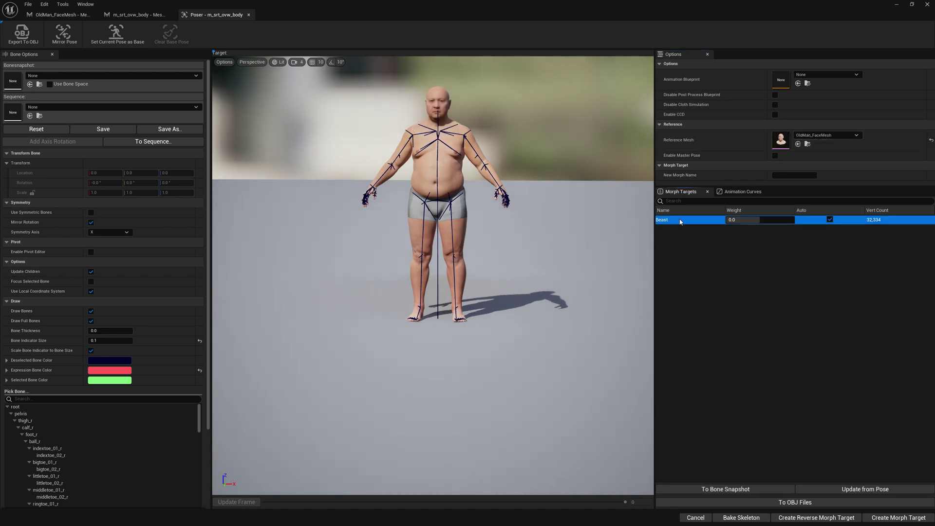
pyautogui.click(725, 489)
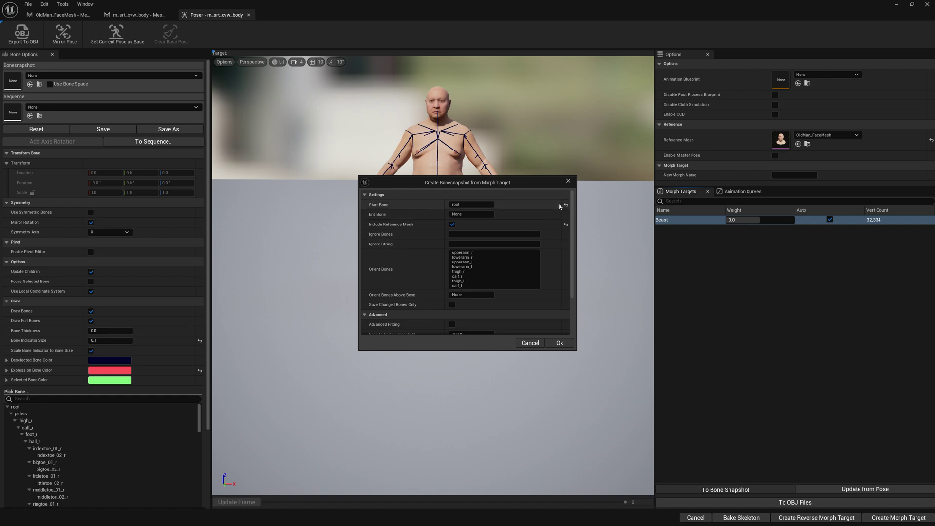
pyautogui.moveTo(482, 286); pyautogui.dragTo(397, 234)
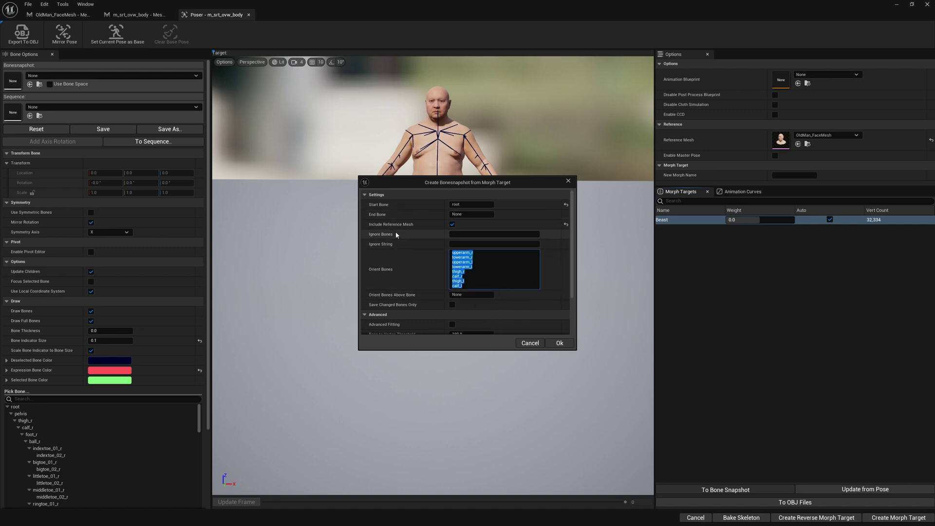
pyautogui.press('Delete')
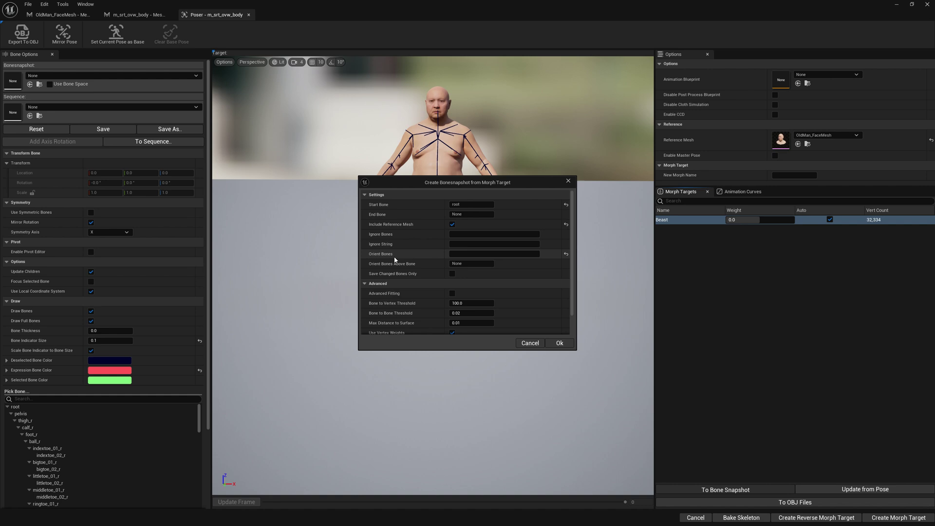
pyautogui.click(554, 340)
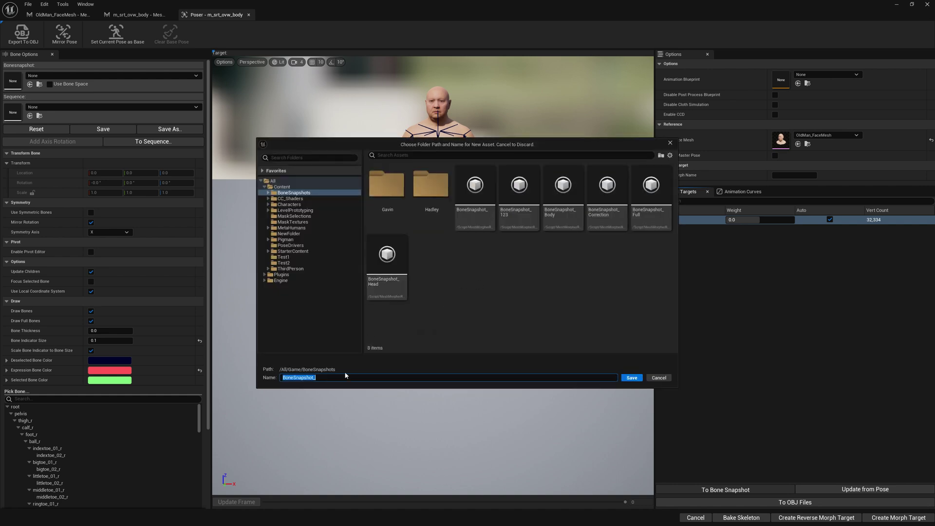
pyautogui.click(345, 376)
pyautogui.click(630, 378)
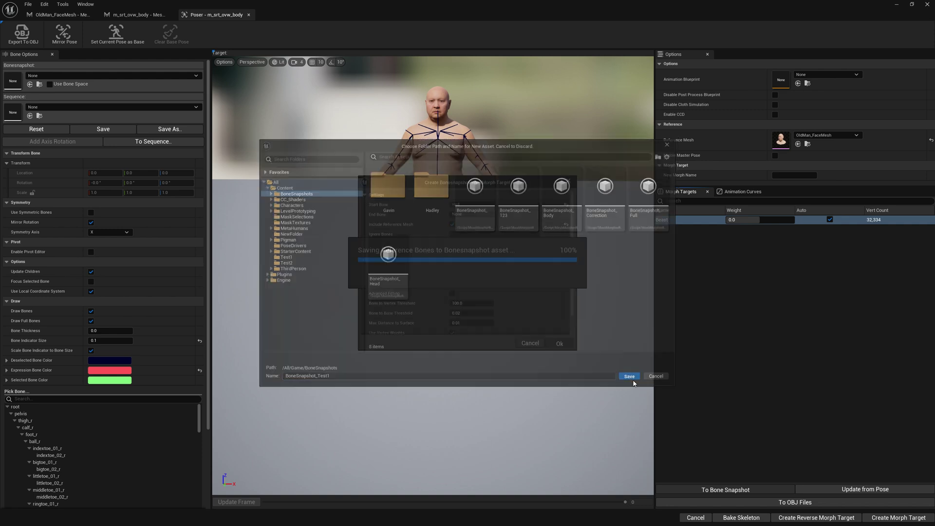
pyautogui.click(516, 281)
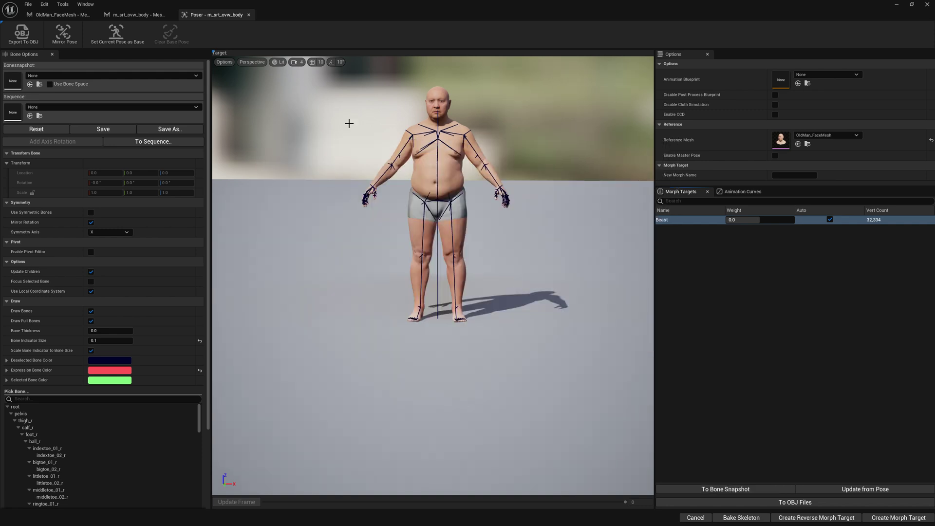
# Apply BoneSnapshot_Test1 to the body's skeleton and update the Beast morph target from the pose
pyautogui.click(92, 76)
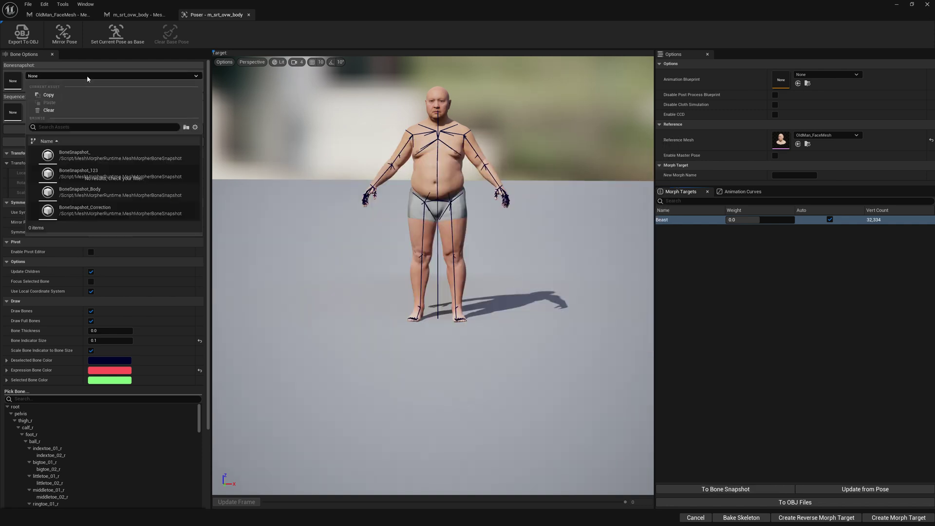
pyautogui.scroll(-4, 112, 182)
pyautogui.click(118, 186)
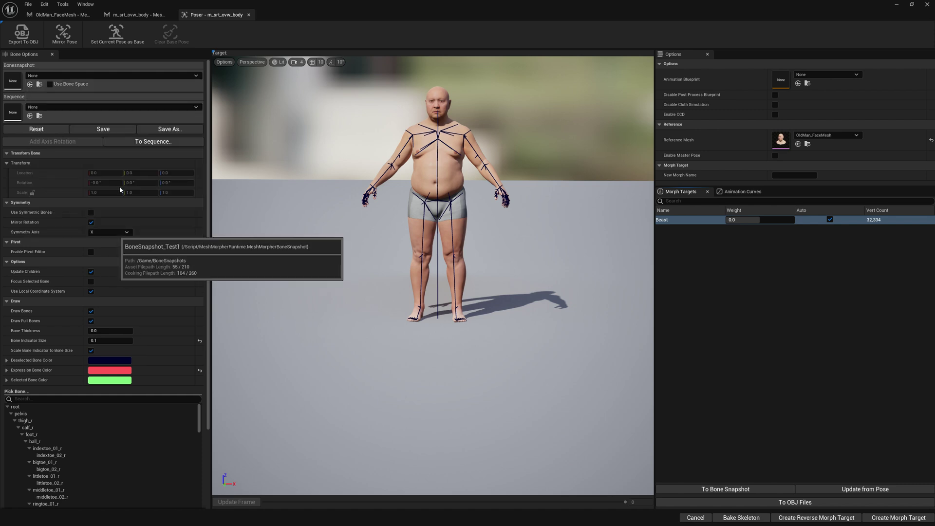
pyautogui.click(854, 491)
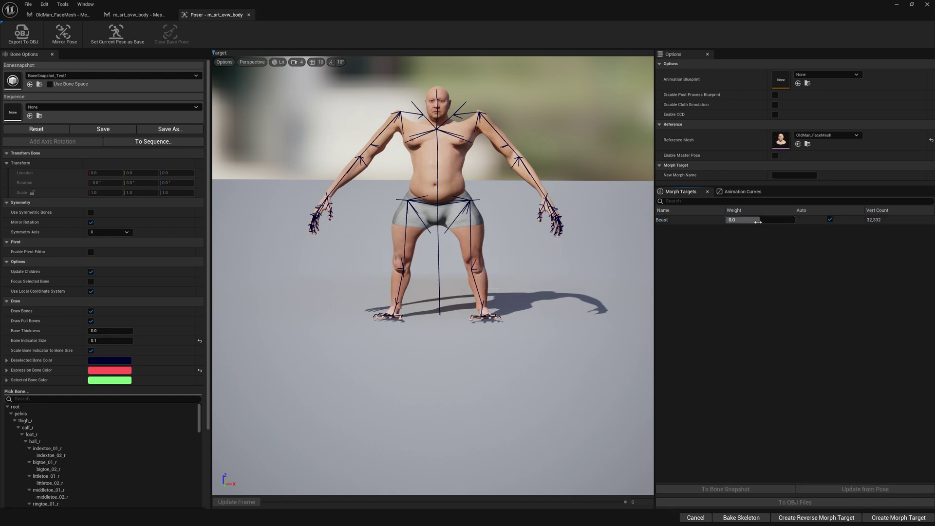
# Set the body's Beast weight to 1.0 and bake the skeleton to the reference skeleton, mesh data and DNA asset
pyautogui.moveTo(760, 220); pyautogui.dragTo(794, 220)
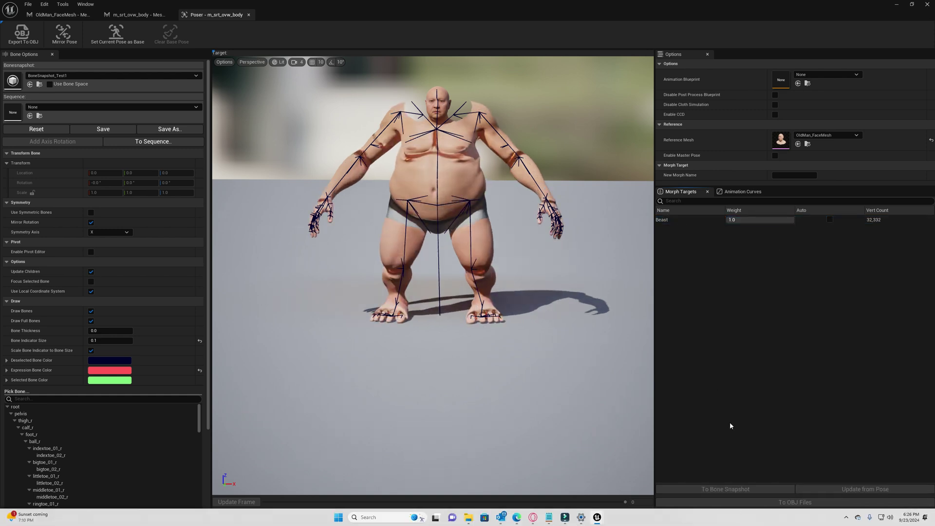
pyautogui.click(741, 516)
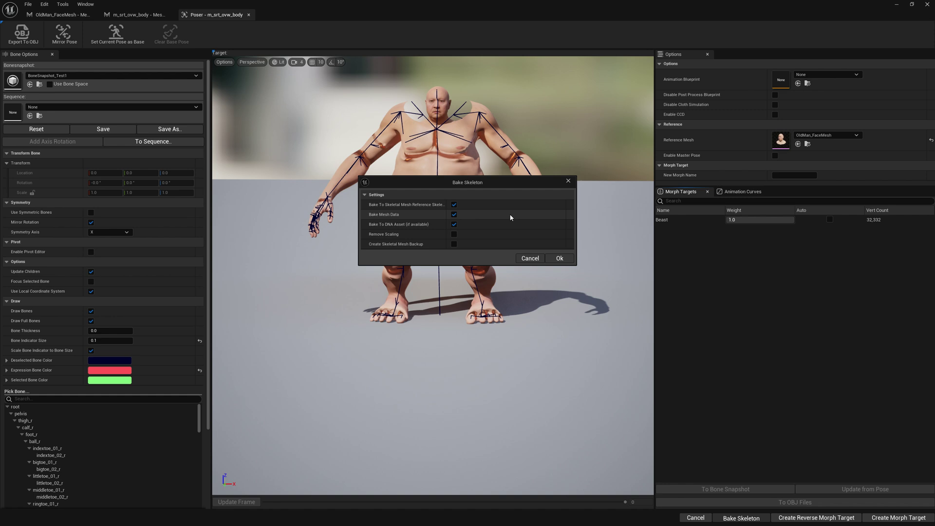
pyautogui.click(559, 258)
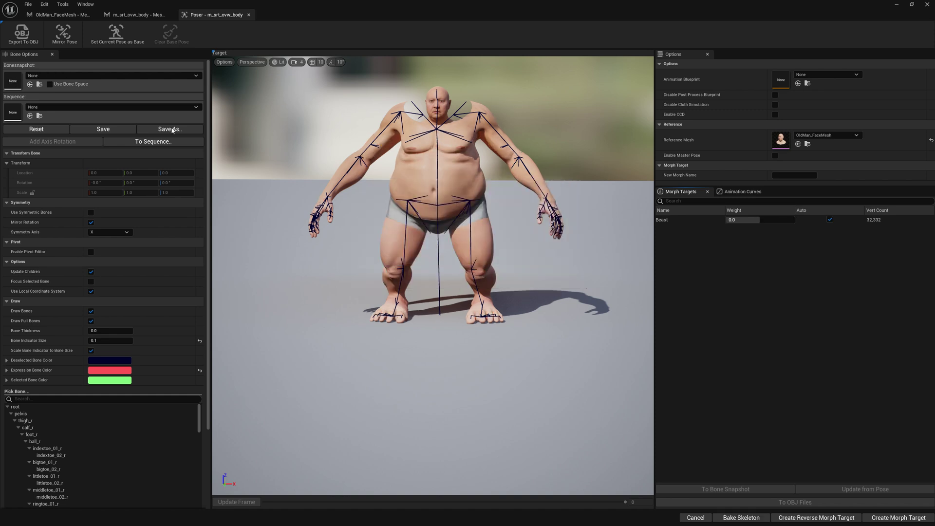
# Open OldMan_FaceMesh in the Poser and apply BoneSnapshot_Test1 to its skeleton
pyautogui.click(61, 15)
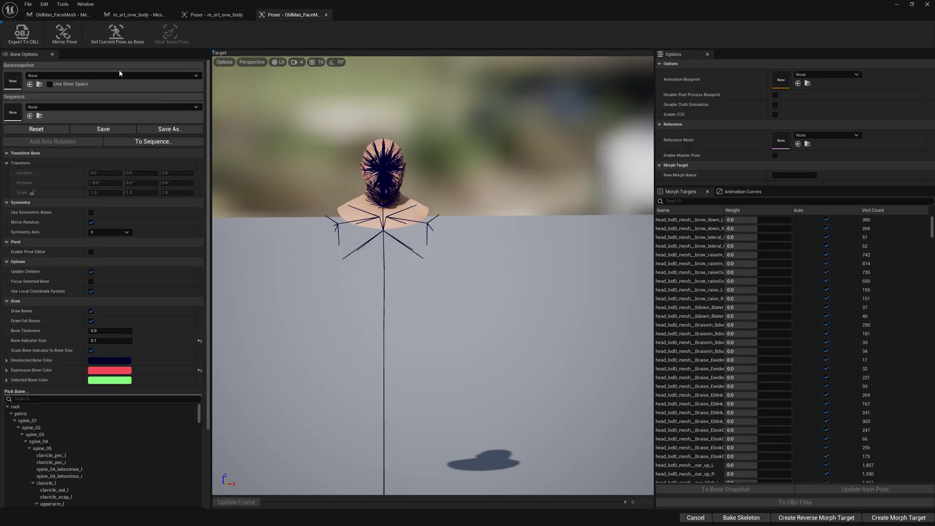
pyautogui.click(111, 75)
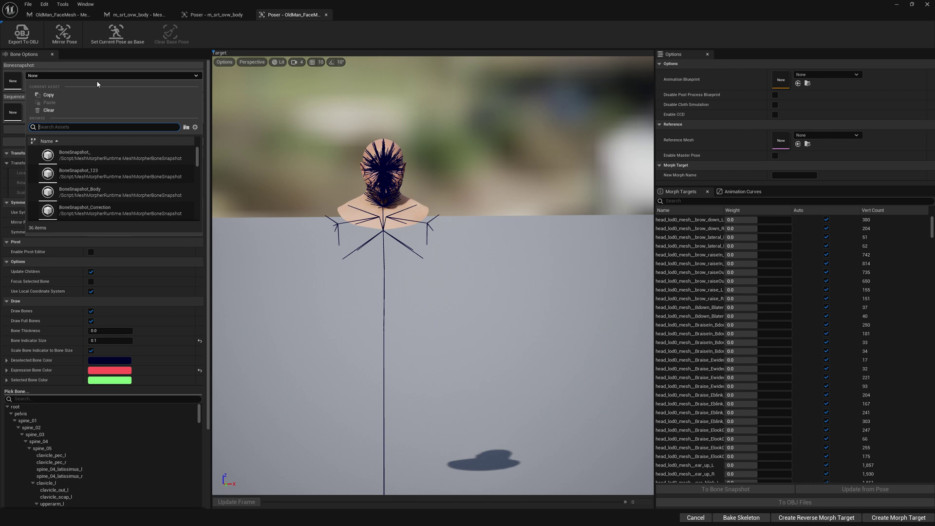
pyautogui.write('test')
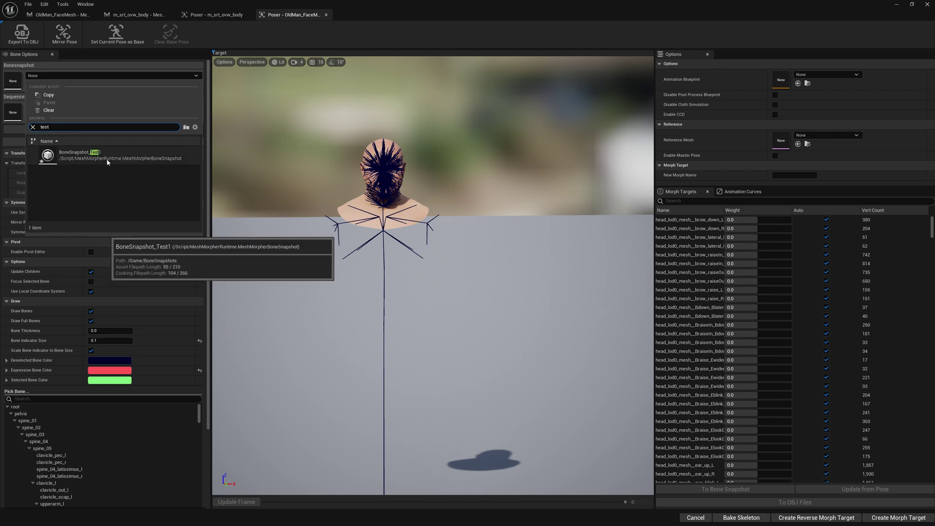
pyautogui.click(107, 157)
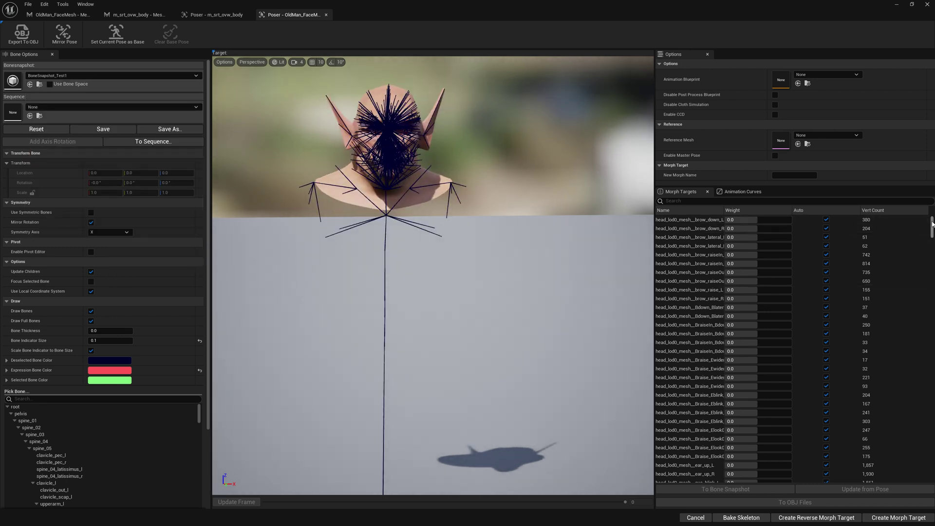
# Set the weight of the face mesh's Beast morph target to 1.0
pyautogui.moveTo(931, 226); pyautogui.dragTo(931, 480)
pyautogui.click(716, 479)
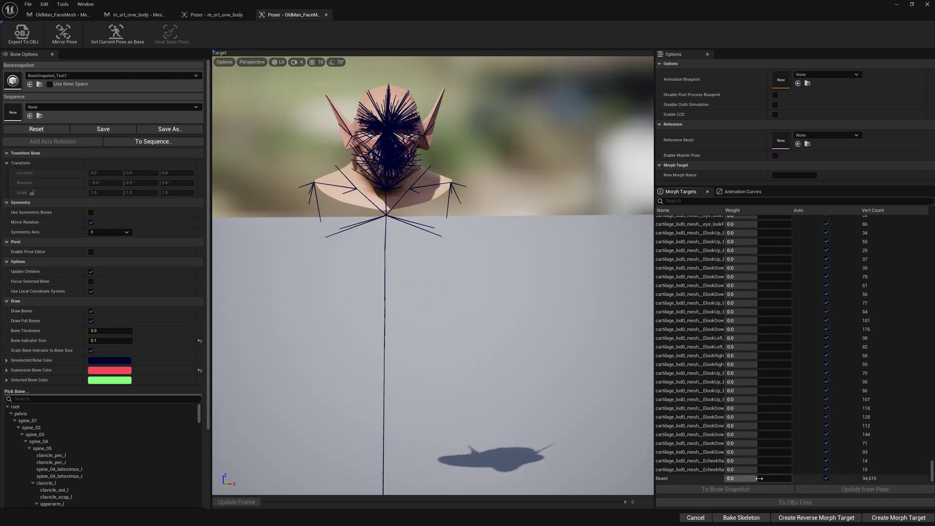
pyautogui.moveTo(758, 478); pyautogui.dragTo(792, 478)
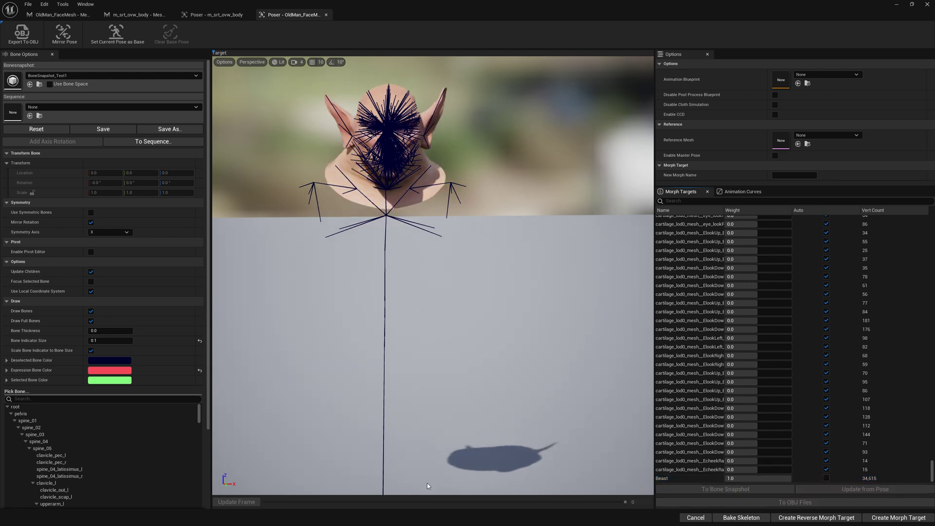
# Bake the face mesh's skeleton to the reference skeleton, mesh data and DNA asset
pyautogui.click(741, 518)
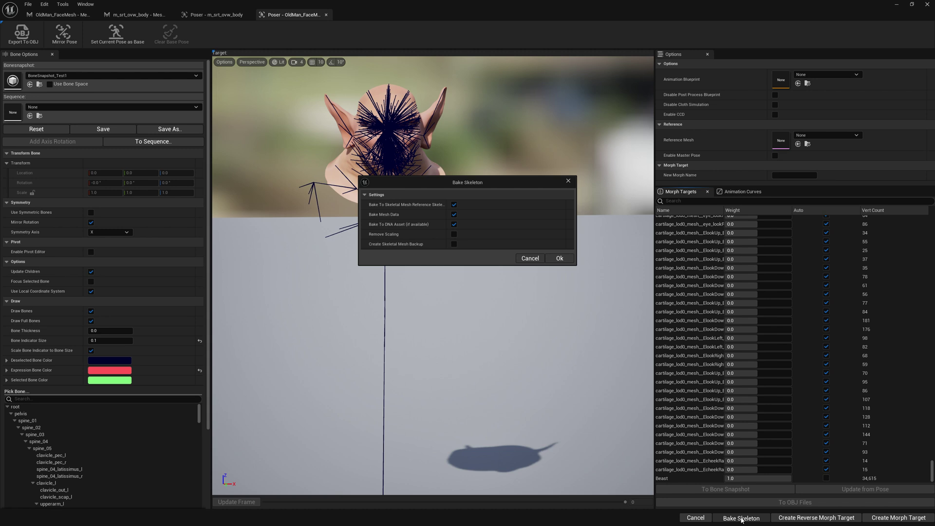
pyautogui.click(559, 258)
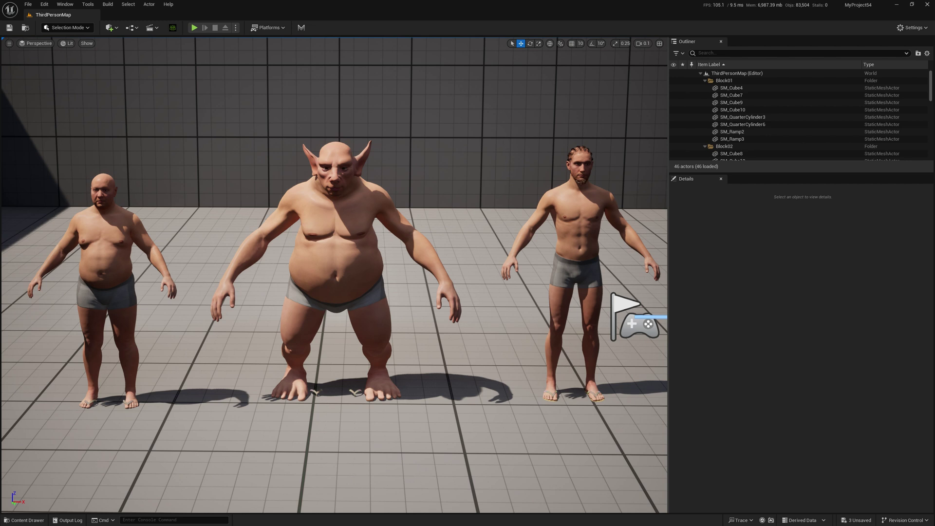
# Open NewLevelSequence from the Content folder and inspect the baked Beast character's legs and body in the level
pyautogui.press('w')
pyautogui.moveTo(334, 276); pyautogui.dragTo(317, 275, button='right')
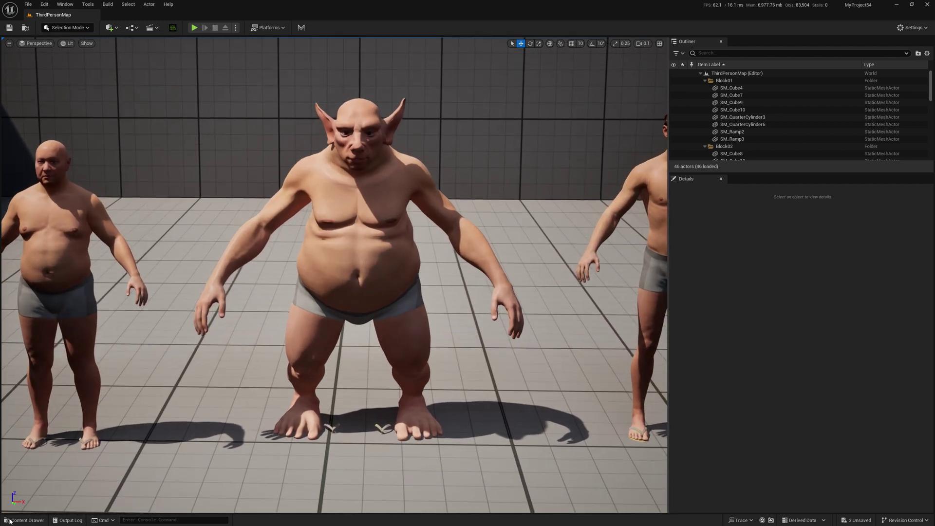
pyautogui.click(35, 519)
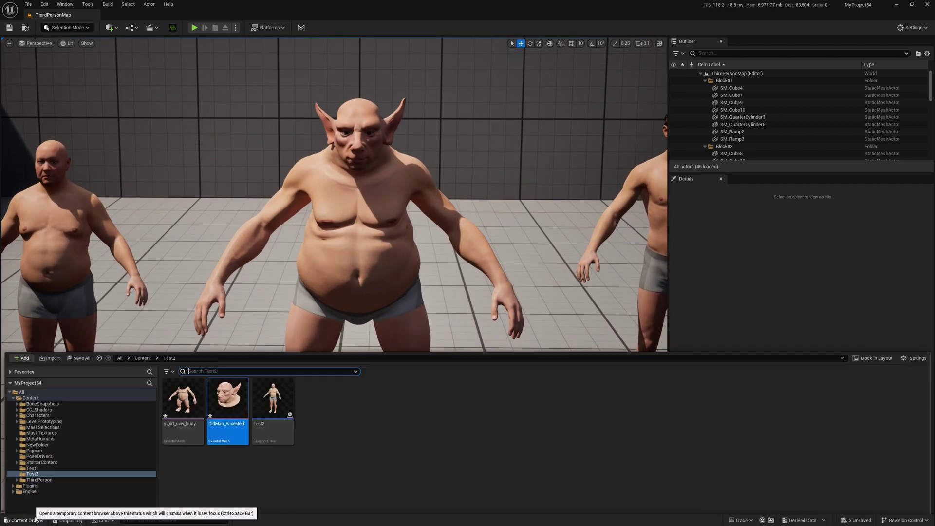
pyautogui.click(30, 384)
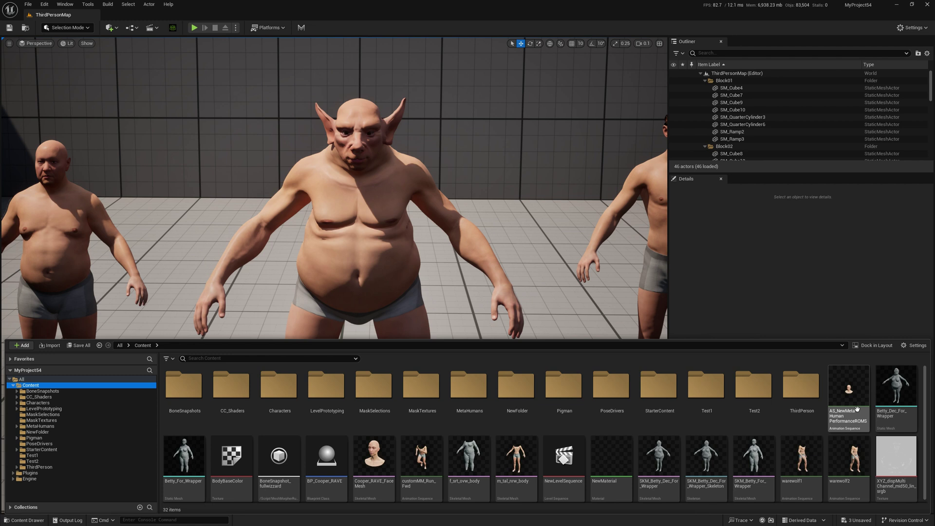
pyautogui.click(566, 451)
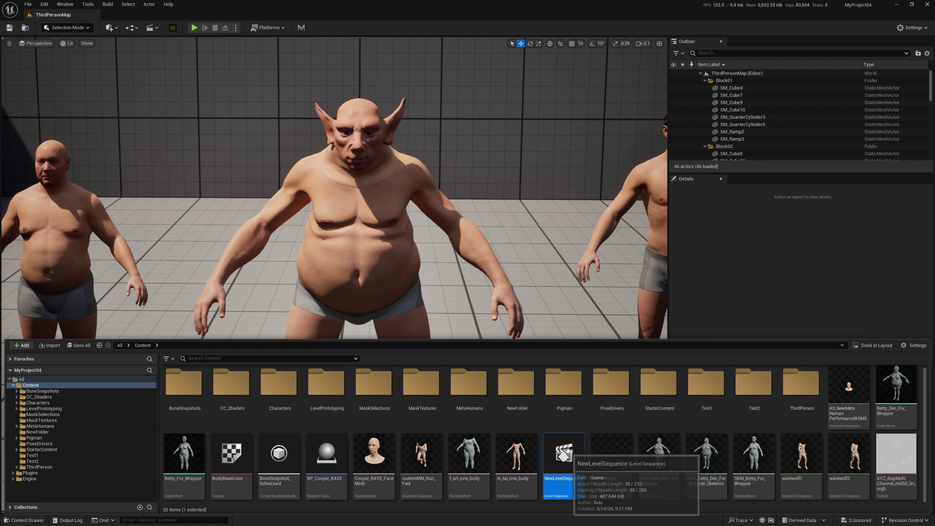
pyautogui.doubleClick(568, 450)
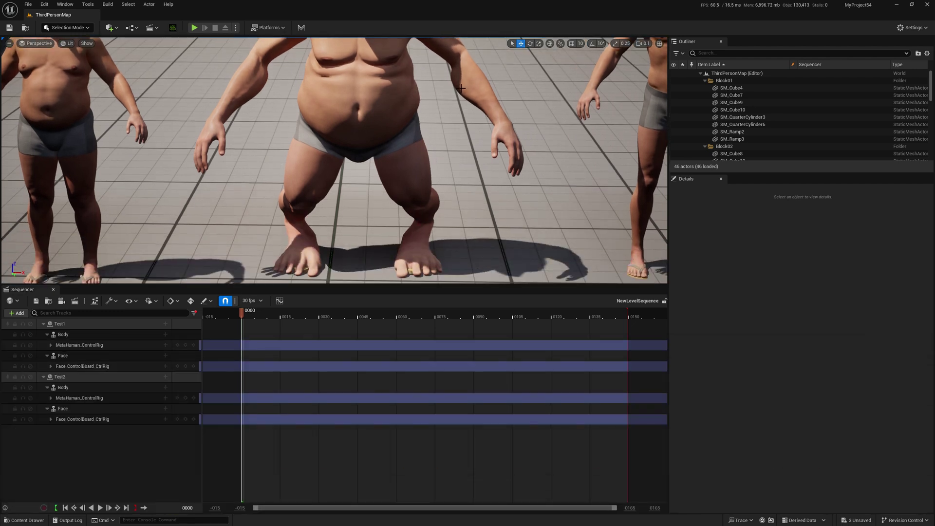
pyautogui.moveTo(441, 101); pyautogui.dragTo(380, 183, button='right')
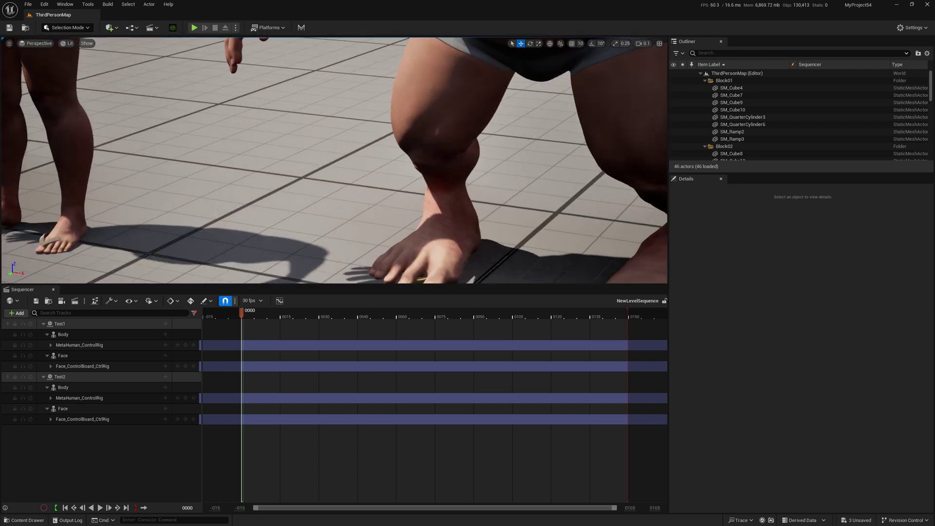
pyautogui.moveTo(334, 160); pyautogui.dragTo(302, 122, button='right')
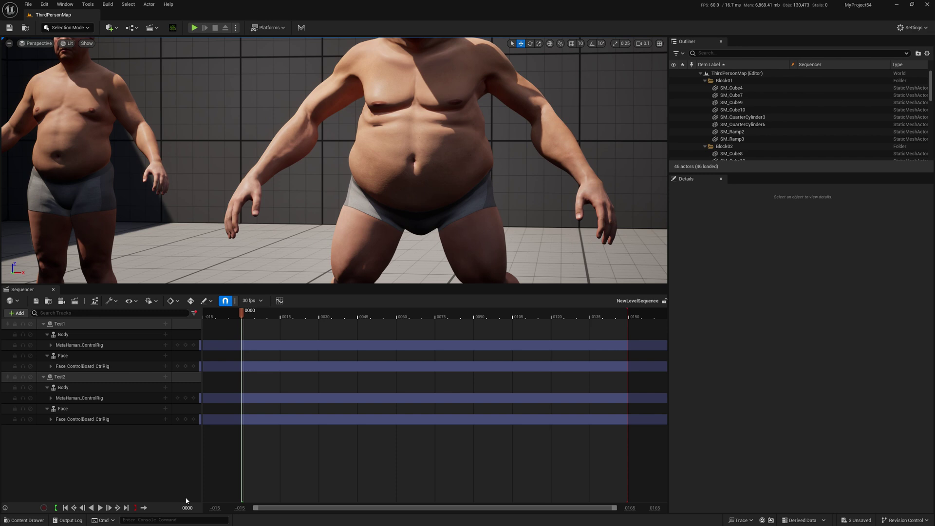
# Select the m_srt_ovw_body skeletal mesh in the Test1 folder
pyautogui.click(27, 519)
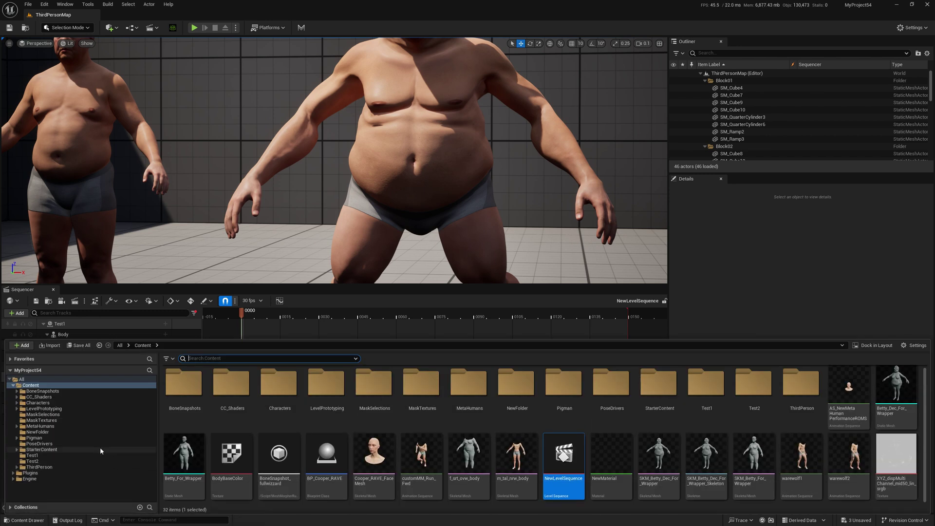
pyautogui.click(57, 461)
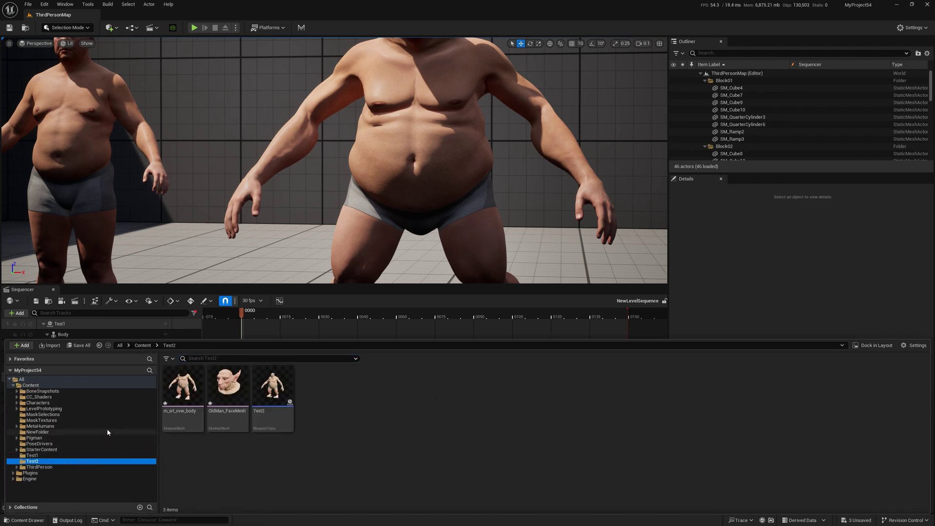
pyautogui.click(49, 456)
pyautogui.click(182, 395)
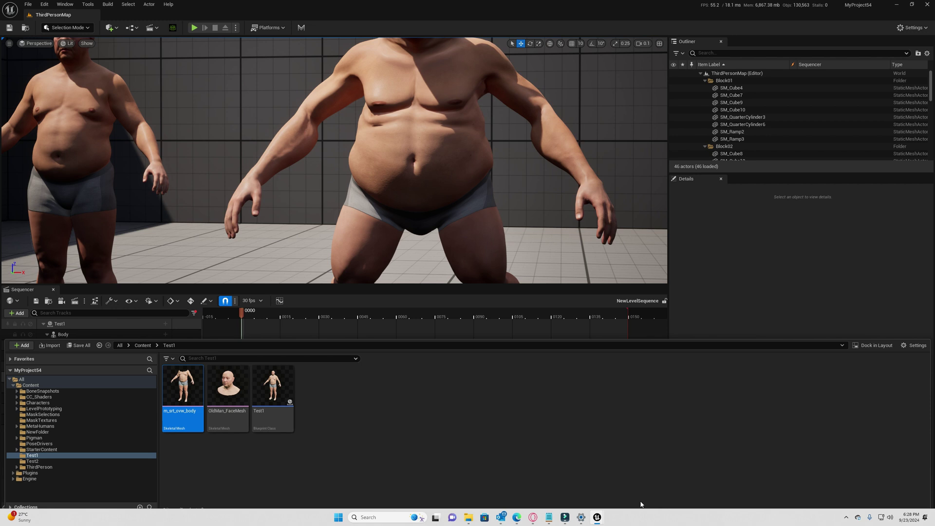
# Close both Poser sessions and the baked body's Mesh Morpher editor, and return to the level editor
pyautogui.moveTo(598, 516)
pyautogui.click(670, 479)
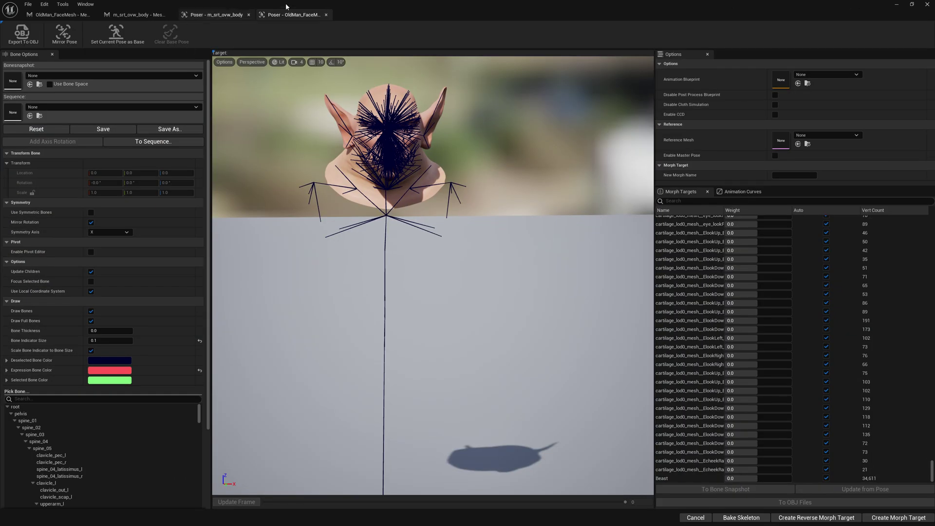
pyautogui.click(325, 15)
pyautogui.click(249, 15)
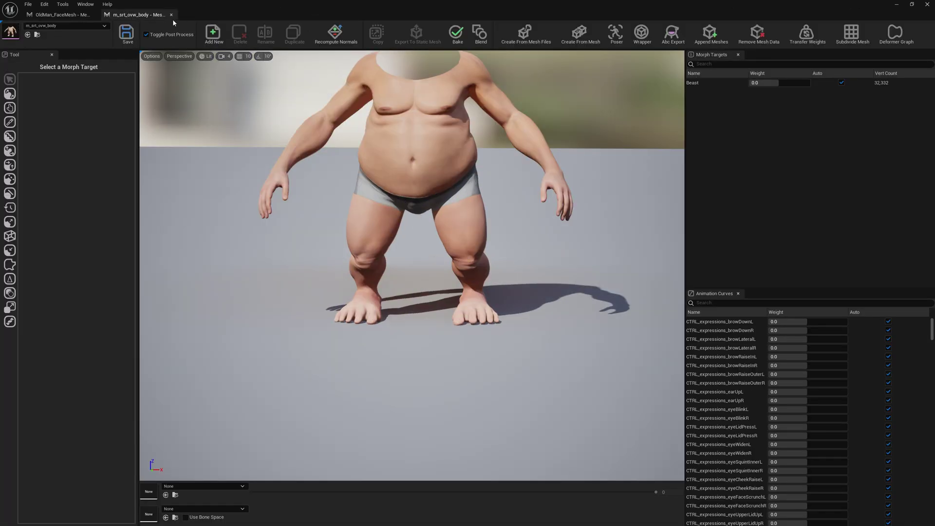
pyautogui.click(171, 15)
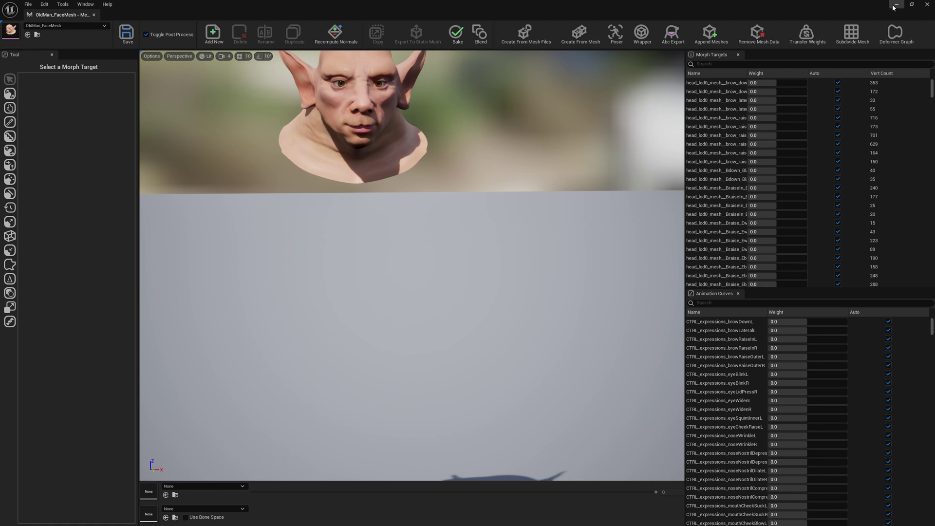
pyautogui.click(926, 5)
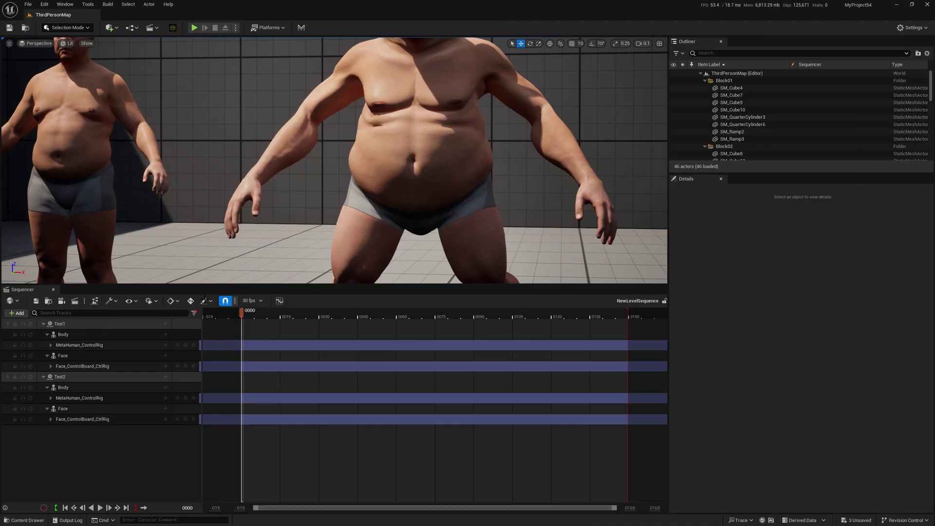
# Open Test1's m_srt_ovw_body and OldMan_FaceMesh in Mesh Morpher and close the editor of the already baked Beast face
pyautogui.click(25, 520)
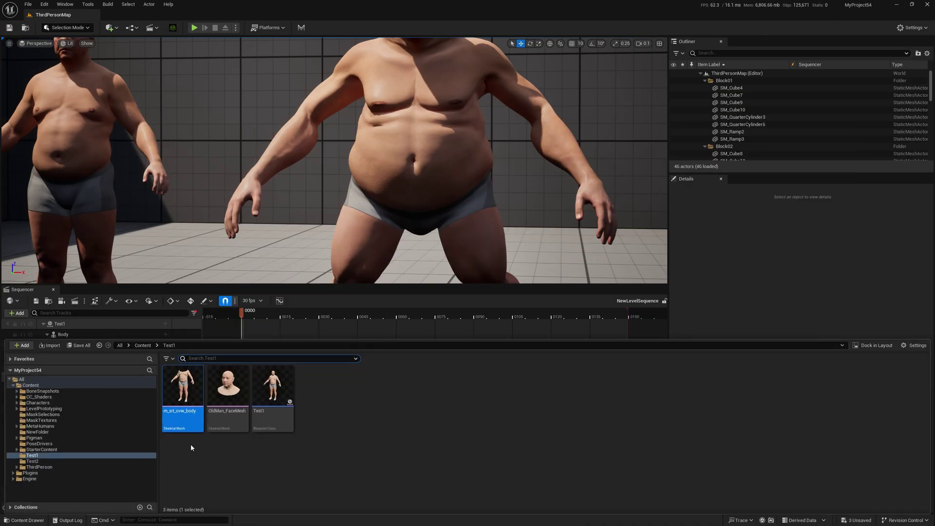
pyautogui.keyDown('ctrl'); pyautogui.click(217, 400); pyautogui.keyUp('ctrl')
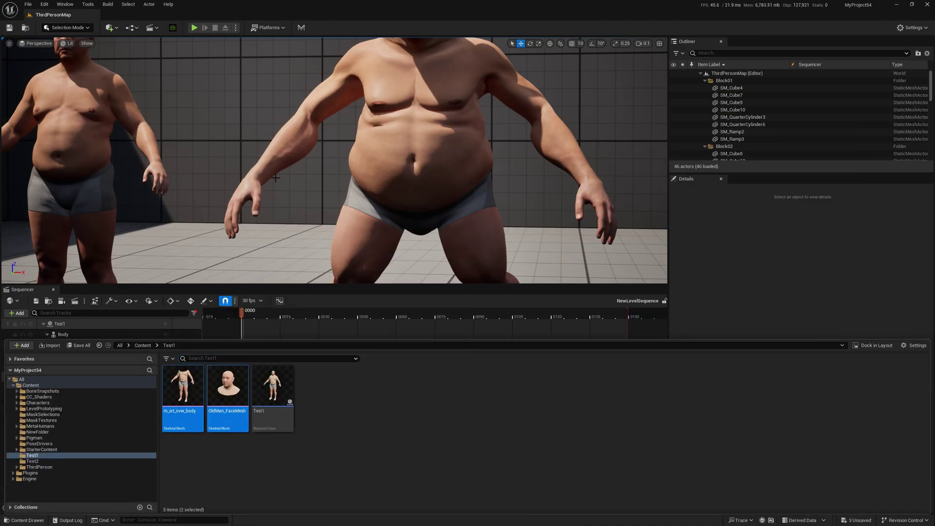
pyautogui.click(301, 27)
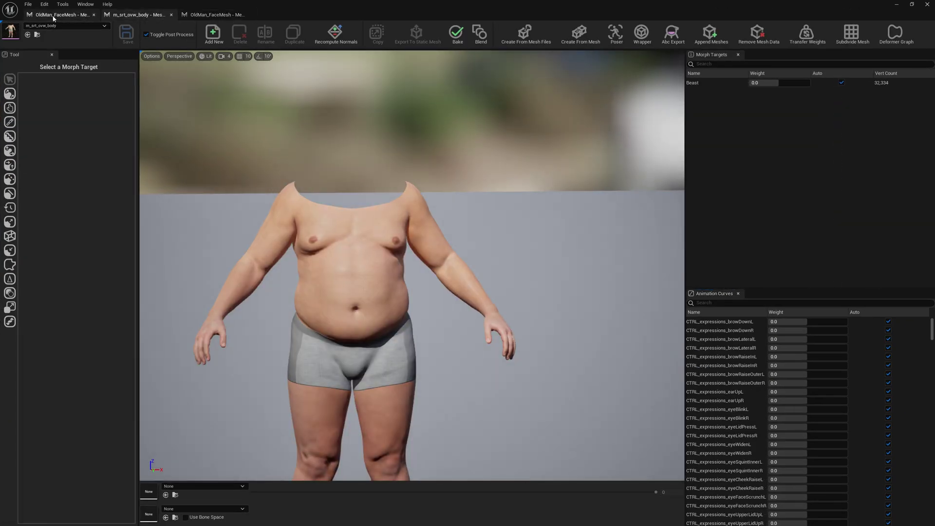
pyautogui.click(53, 18)
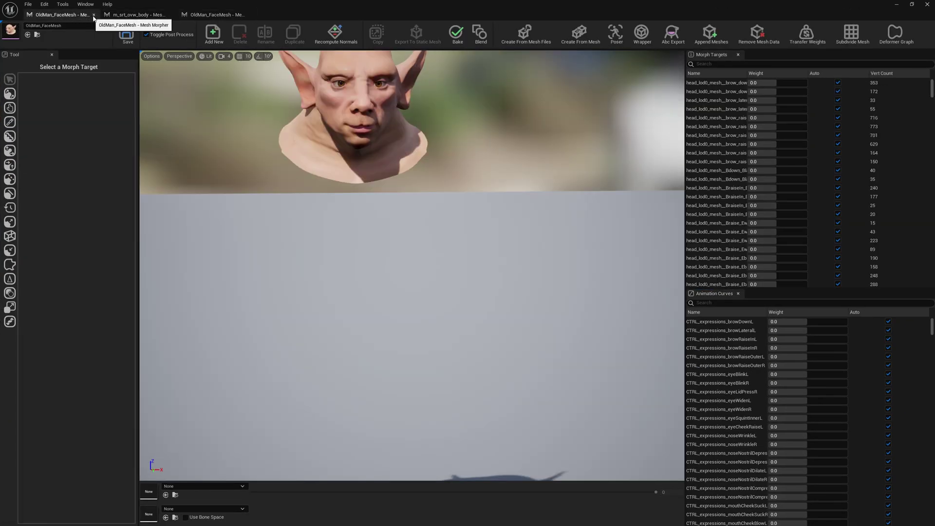
pyautogui.click(93, 15)
pyautogui.click(132, 18)
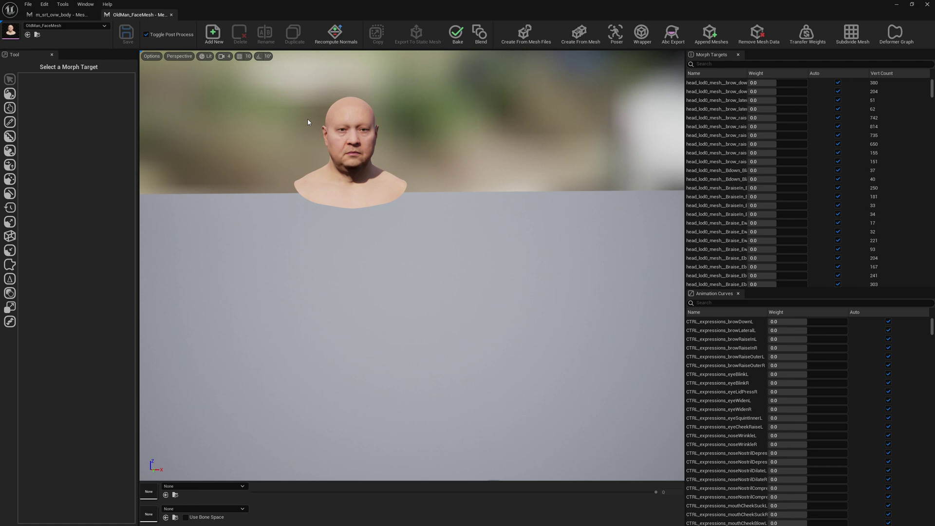
# Open Test1's m_srt_ovw_body in the Poser and assign OldMan_FaceMesh from Test1 as its reference mesh
pyautogui.click(69, 14)
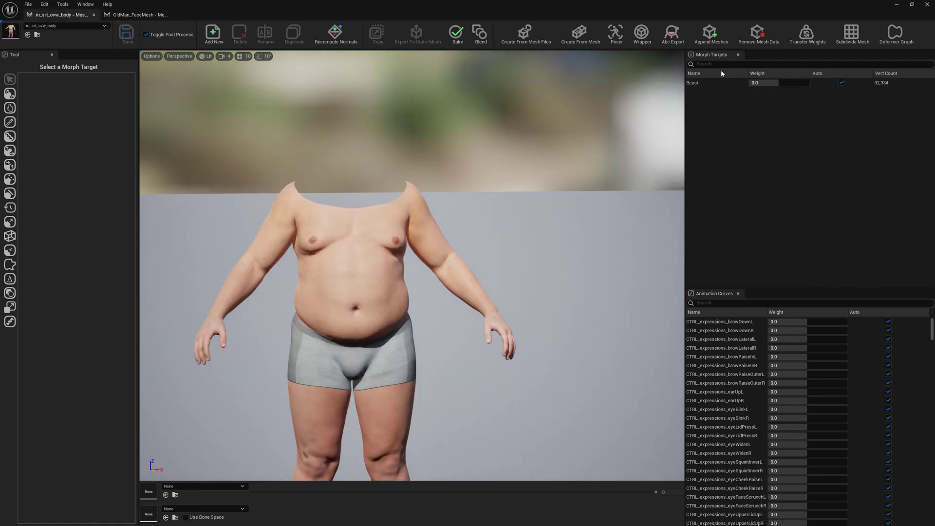
pyautogui.click(616, 33)
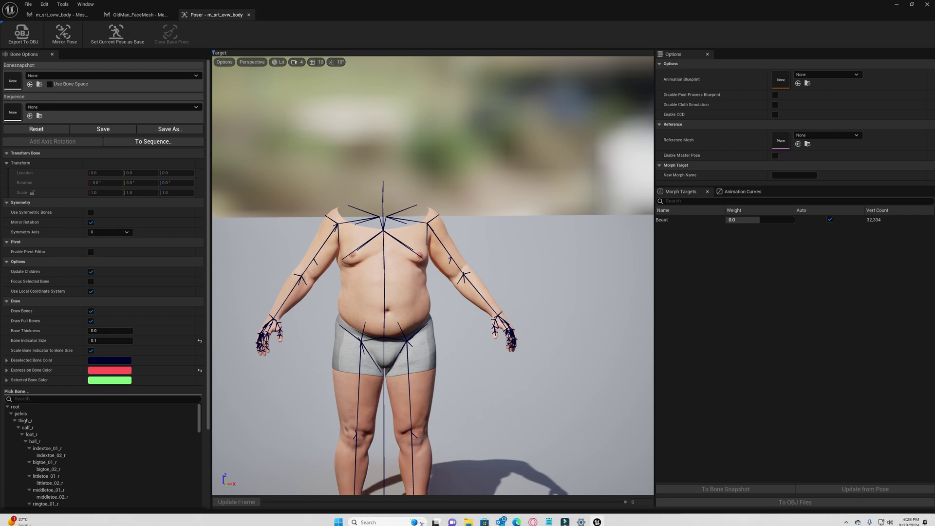
pyautogui.moveTo(540, 517)
pyautogui.click(493, 474)
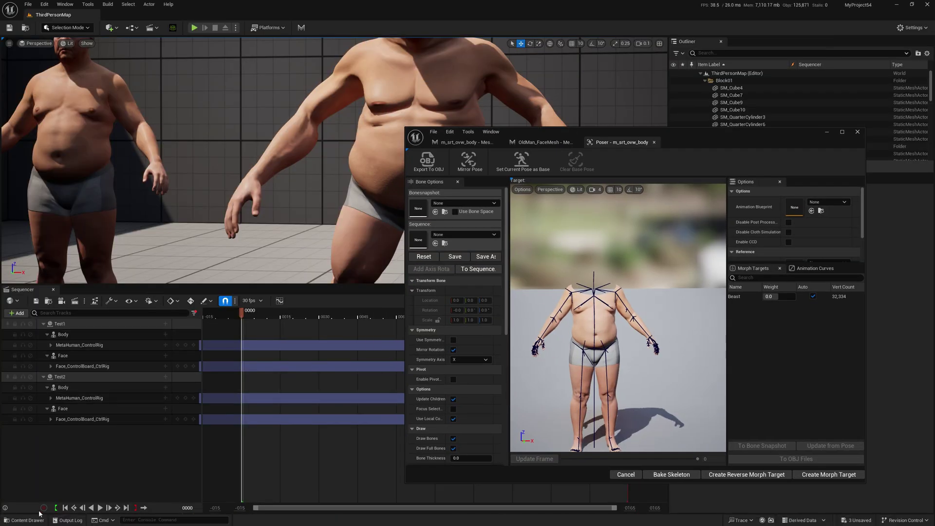
pyautogui.click(25, 520)
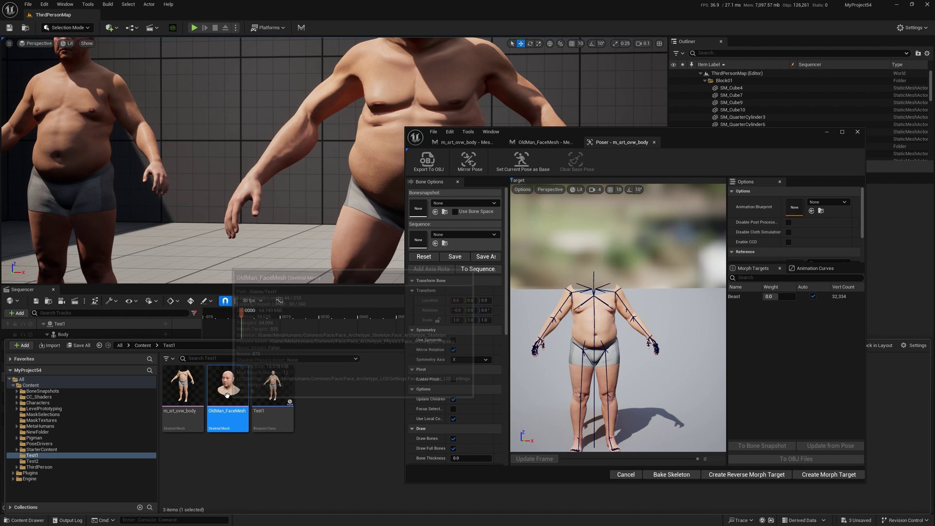
pyautogui.scroll(-1, 824, 234)
pyautogui.scroll(-1, 831, 217)
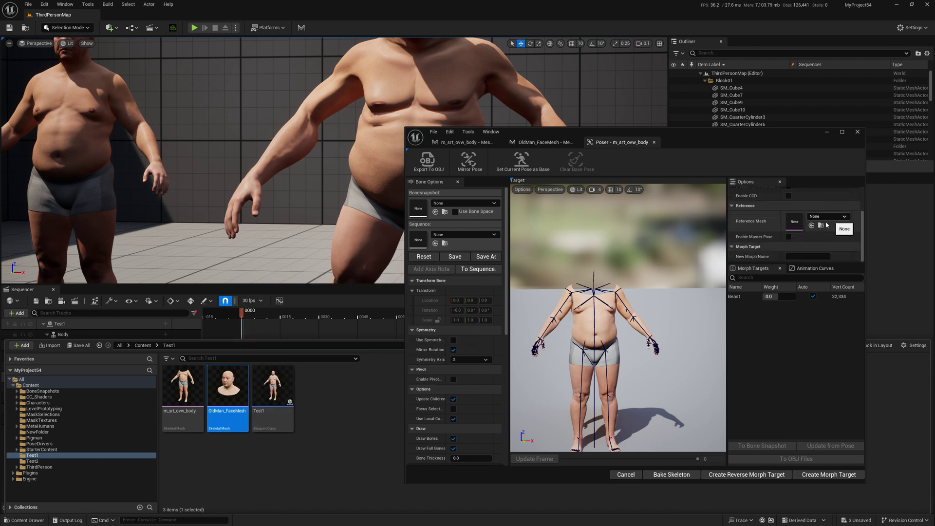
pyautogui.click(811, 225)
pyautogui.click(842, 133)
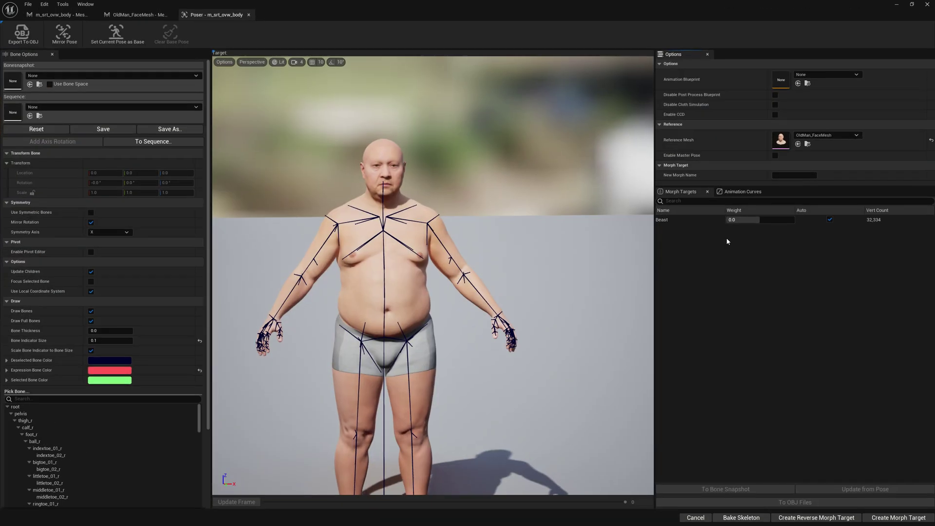
# Create a bone snapshot from the body's Beast morph target, orienting the upperarm, lowerarm, thigh and calf bones on both sides (_r and _l)
pyautogui.click(688, 220)
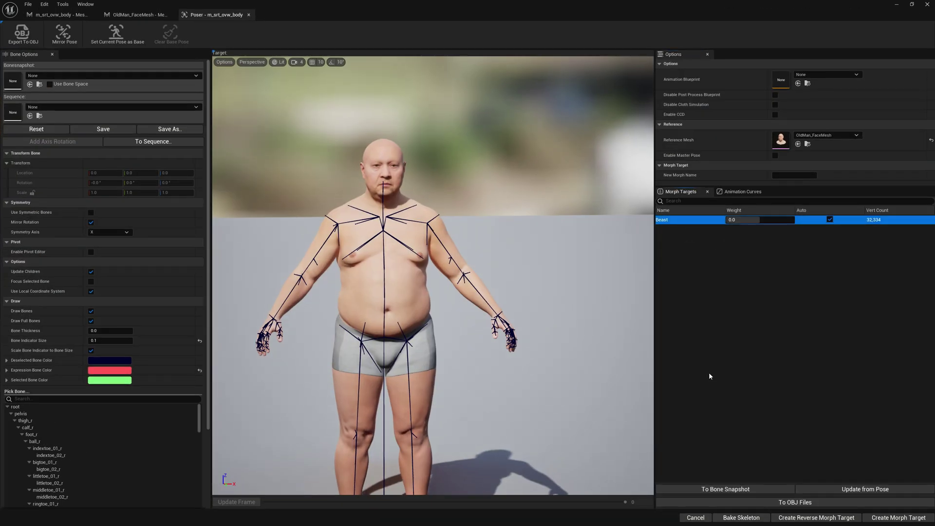
pyautogui.click(697, 490)
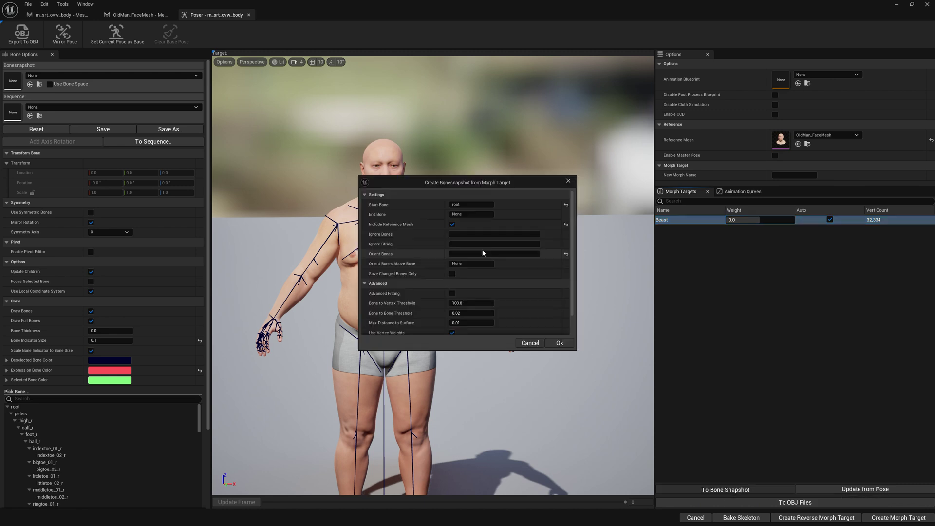
pyautogui.click(494, 254)
pyautogui.write('upperarm_r lowerarm_r upperarm_l lowerarm_l thigh_r calf_r thigh_l calf_l')
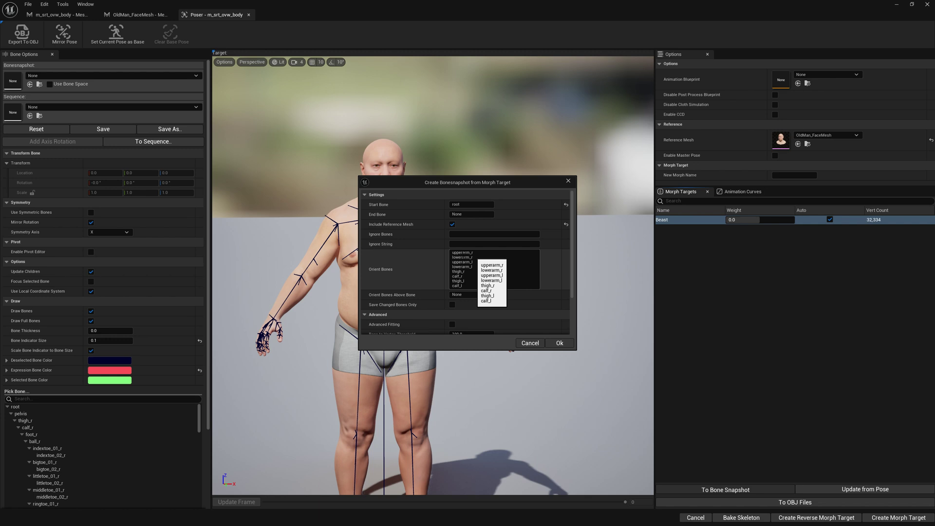
pyautogui.moveTo(452, 251); pyautogui.dragTo(478, 288)
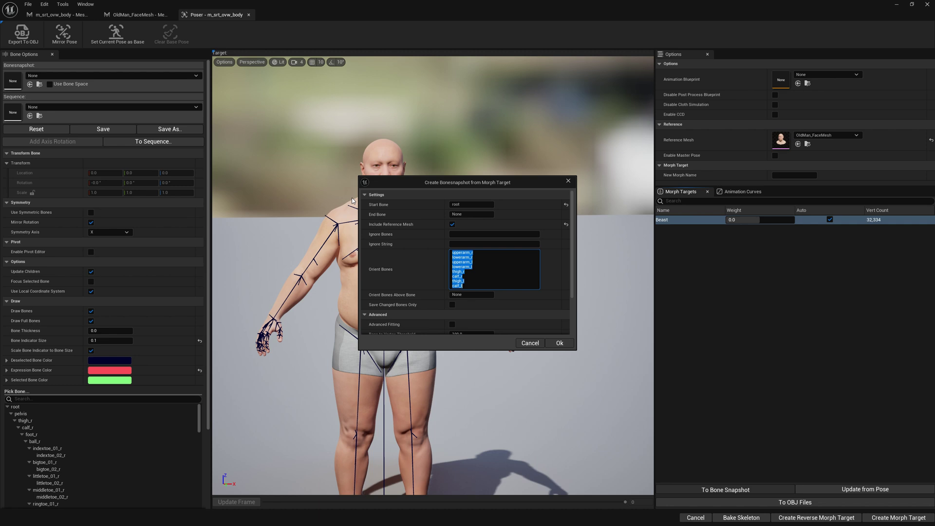
pyautogui.scroll(-3, 550, 302)
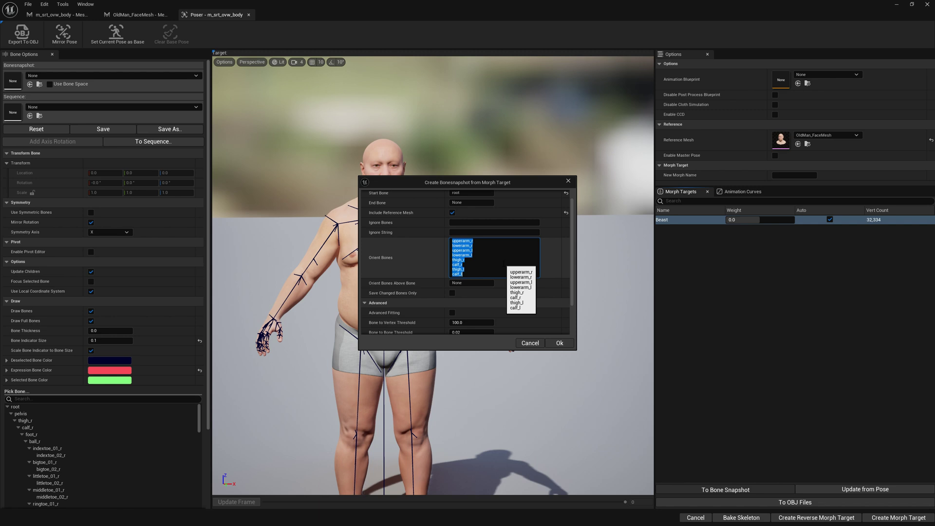
pyautogui.scroll(3, 545, 279)
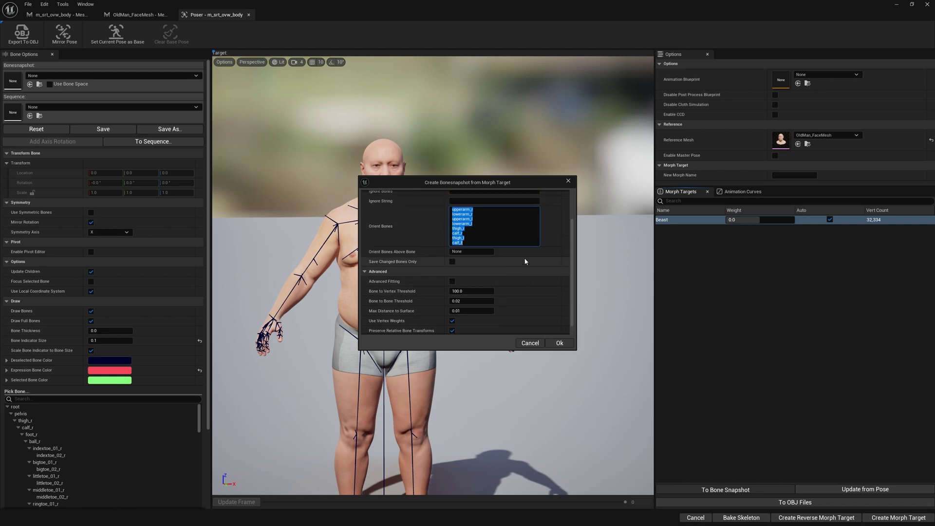
pyautogui.click(559, 342)
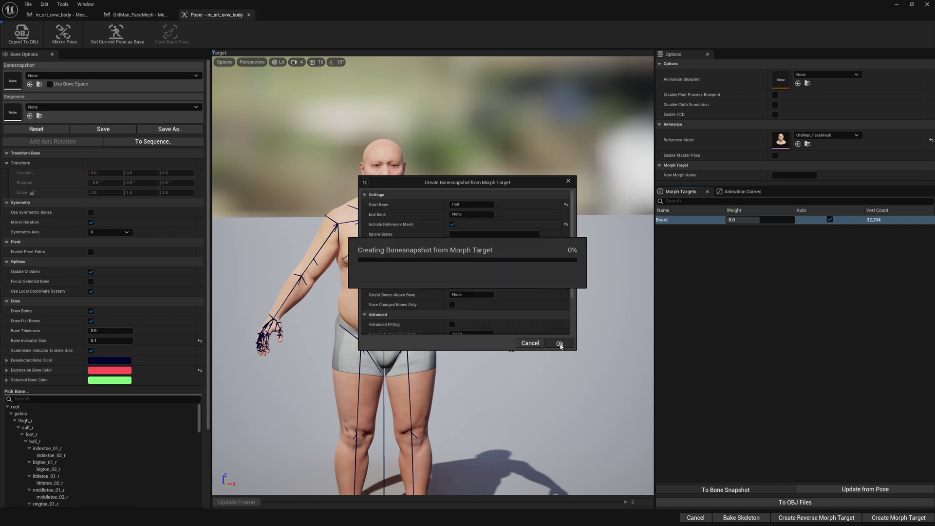
# Save the new bone snapshot as BoneSnapshot_Test2 in the BoneSnapshots folder and load it onto the body in the Poser
pyautogui.click(365, 377)
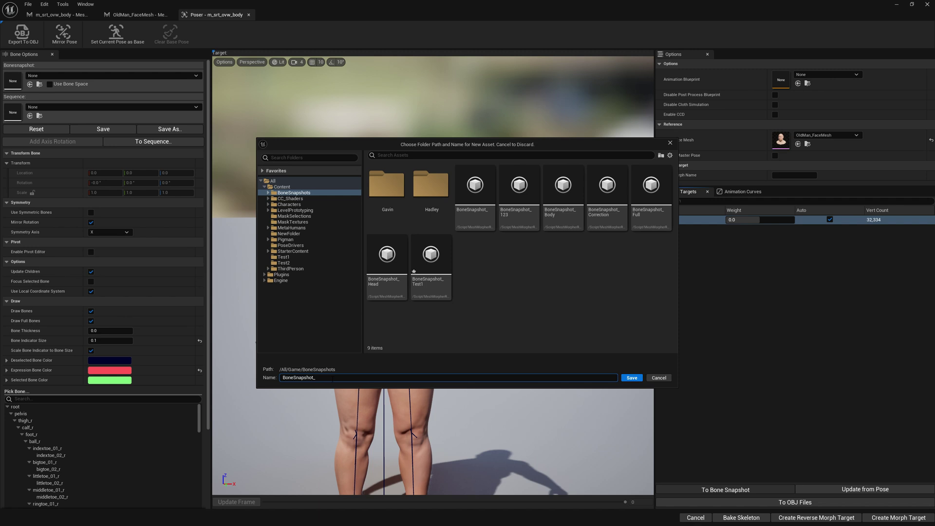
pyautogui.click(631, 378)
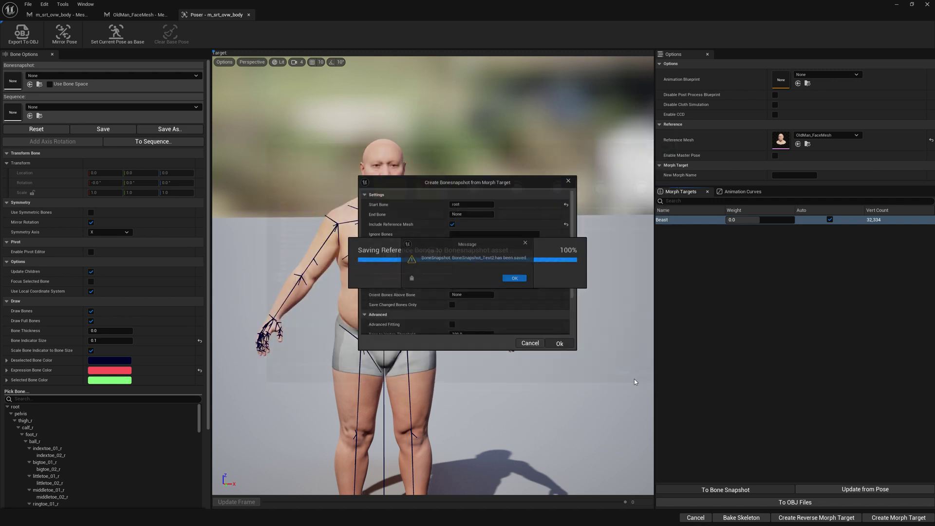
pyautogui.click(86, 77)
pyautogui.write('test2')
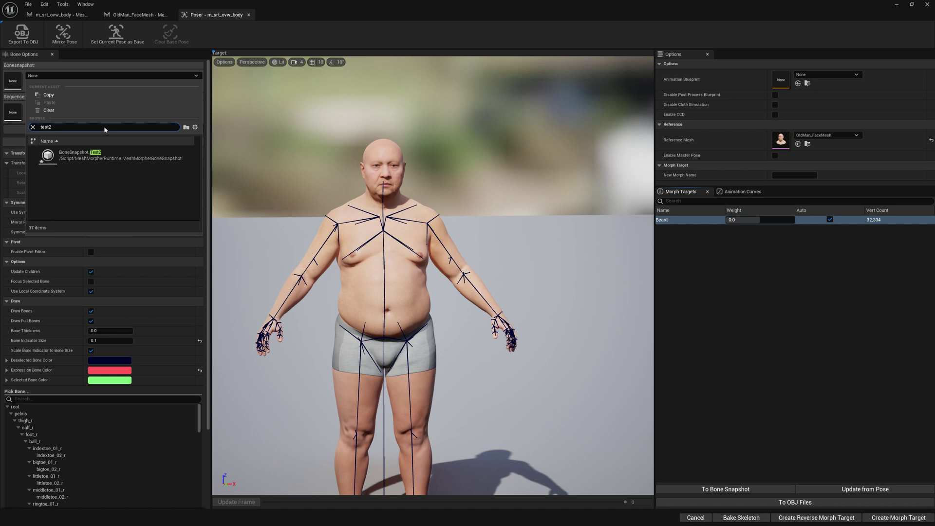
pyautogui.click(78, 154)
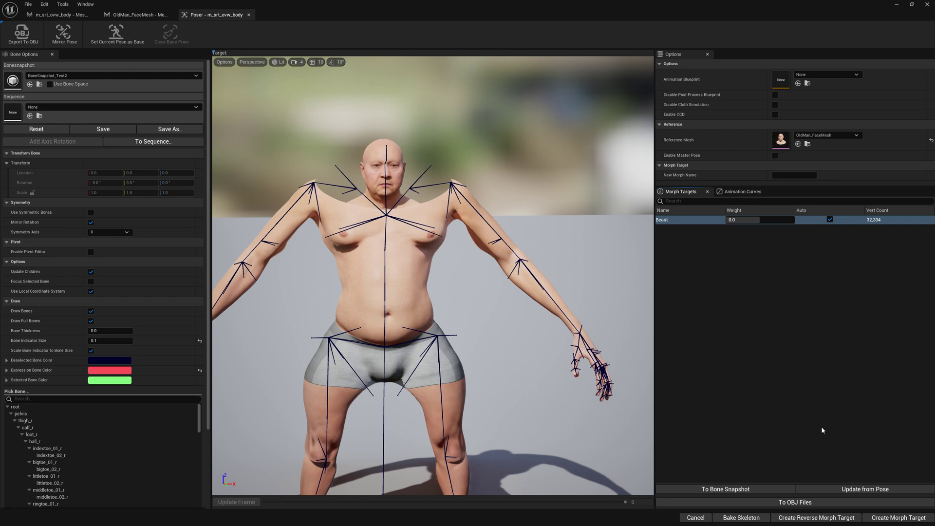
# Update the body's Beast morph target from the pose and bake the skeleton with Beast at weight 1.0
pyautogui.click(845, 488)
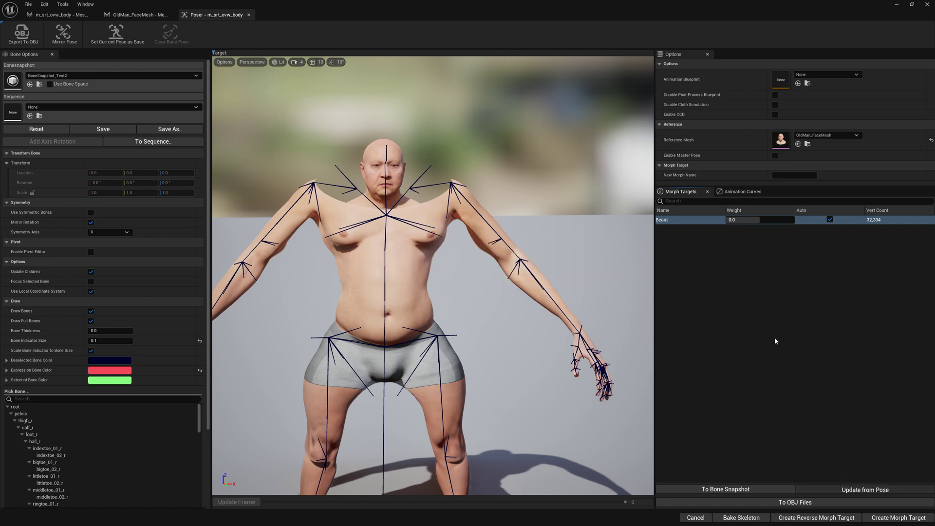
pyautogui.moveTo(756, 219); pyautogui.dragTo(793, 220)
pyautogui.click(739, 517)
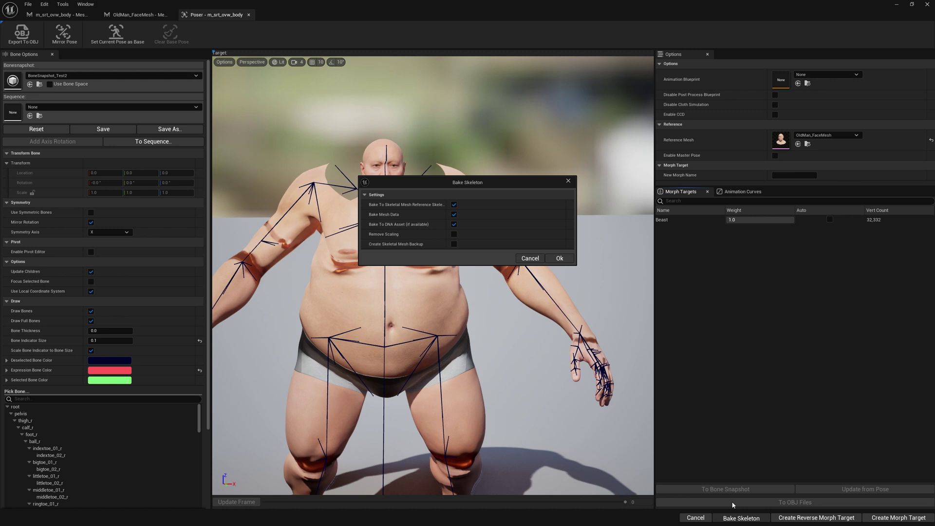
pyautogui.click(559, 258)
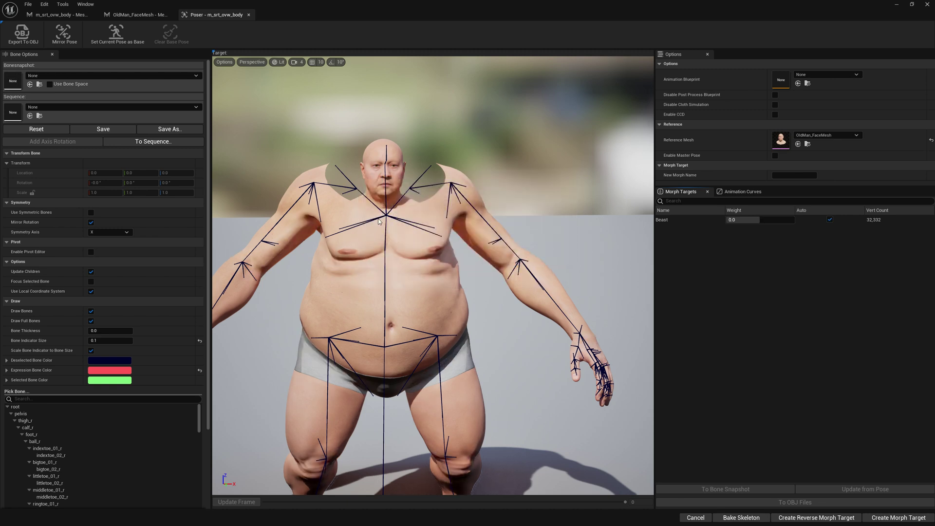
# Open OldMan_FaceMesh in the Poser and load BoneSnapshot_Test2 as its bone snapshot
pyautogui.click(136, 14)
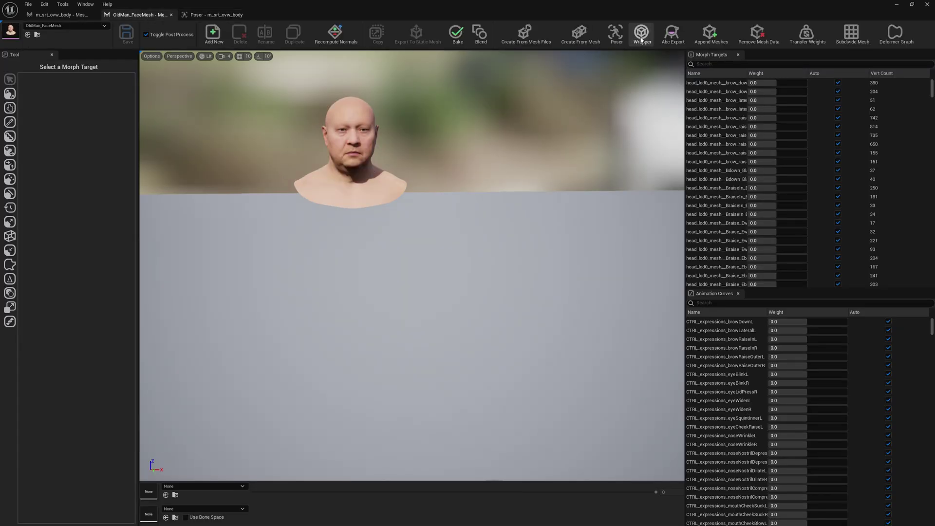
pyautogui.click(616, 33)
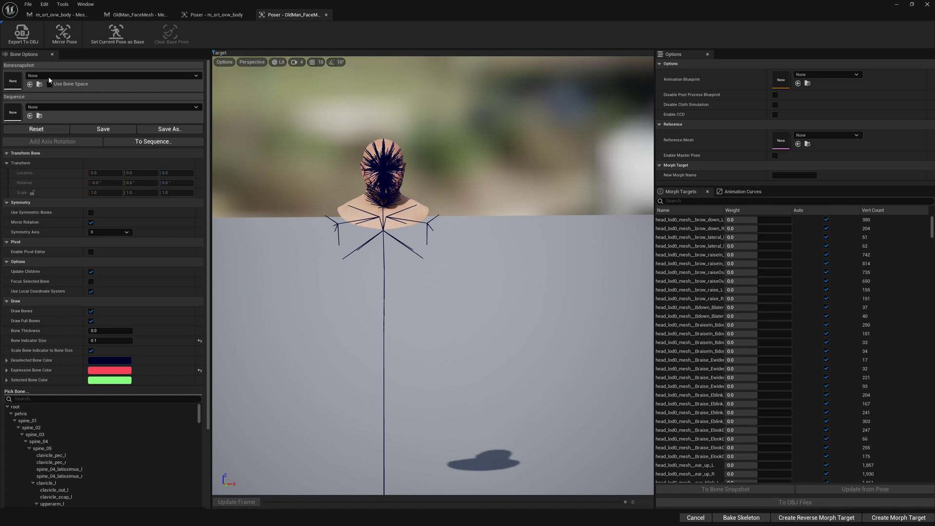
pyautogui.click(52, 76)
pyautogui.write('t_Te')
pyautogui.write('st2')
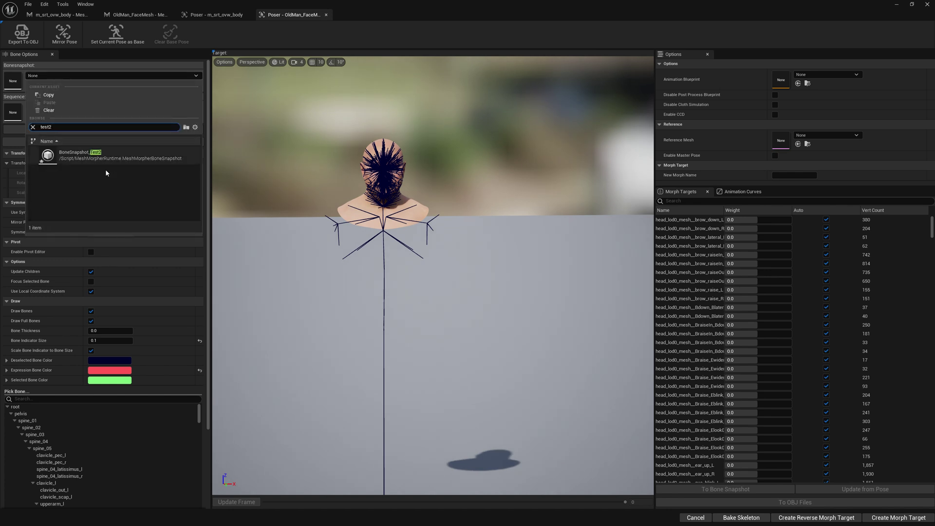
pyautogui.click(93, 157)
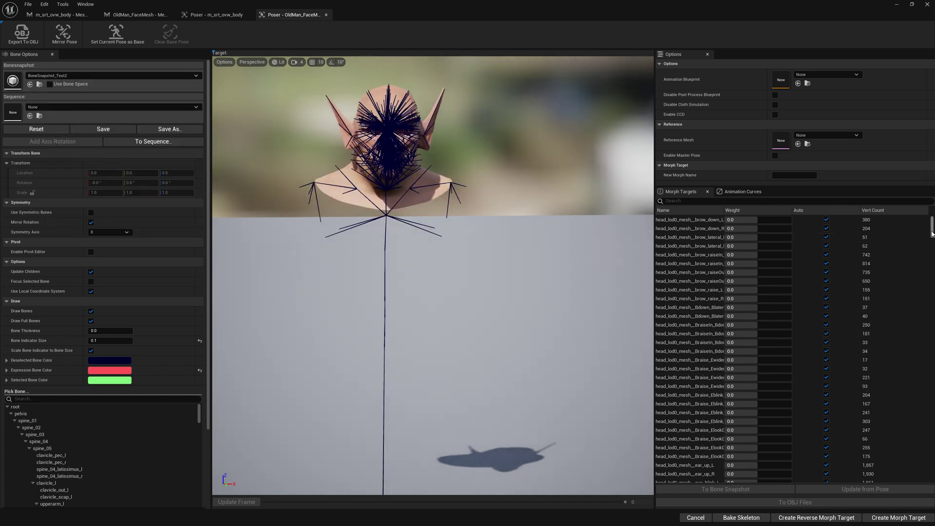
# Update the face's Beast morph target from the pose and bake the face skeleton with Beast at weight 1.0
pyautogui.scroll(-20, 850, 359)
pyautogui.click(688, 479)
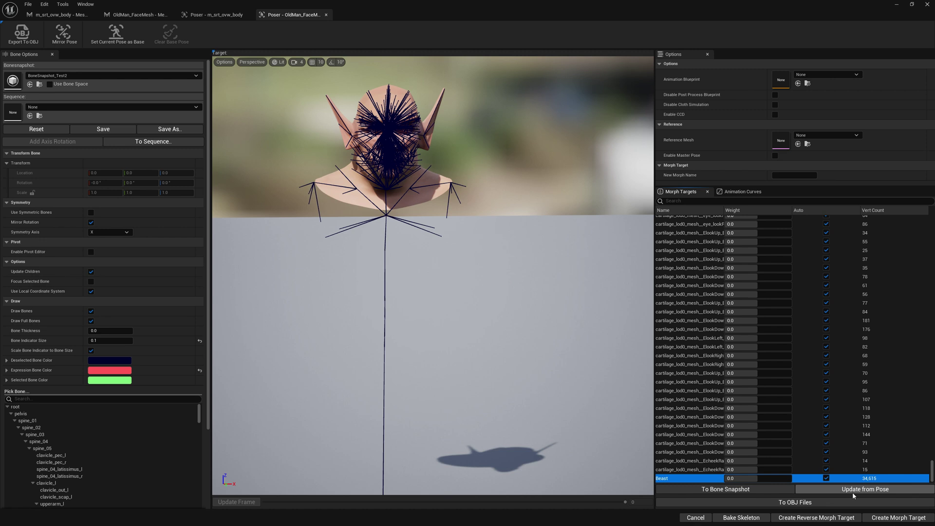
pyautogui.click(864, 489)
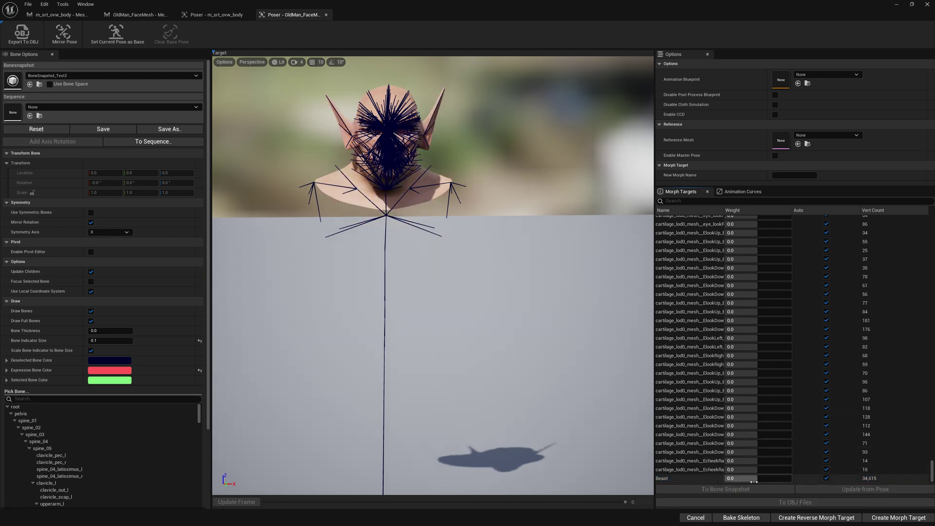
pyautogui.moveTo(753, 480); pyautogui.dragTo(792, 478)
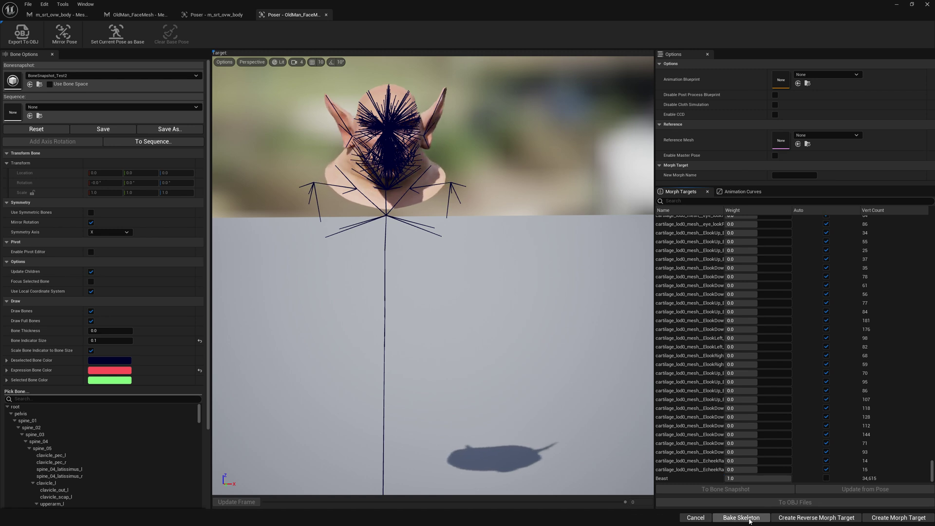
pyautogui.click(742, 517)
pyautogui.click(558, 260)
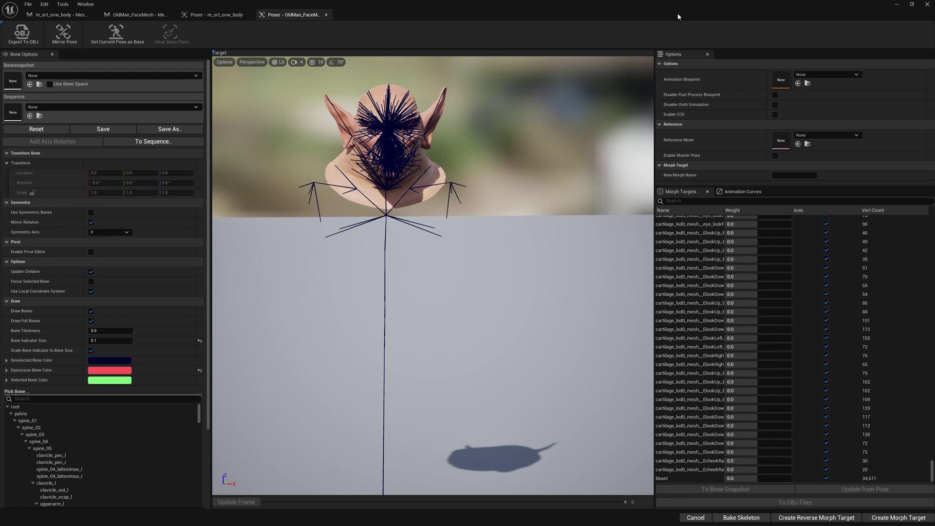
# Return to the level editor and delete the Test1 actor's tracks from the level sequence
pyautogui.click(894, 4)
pyautogui.moveTo(560, 156); pyautogui.dragTo(511, 161, button='right')
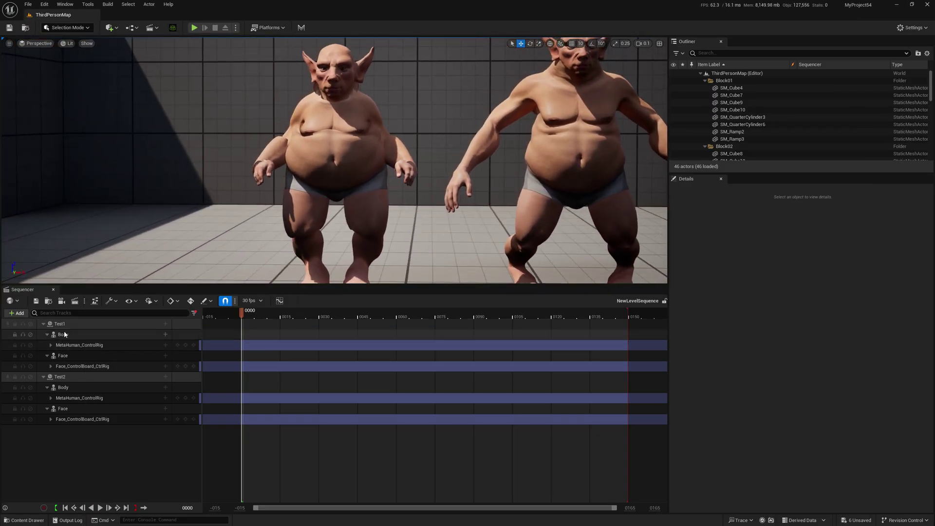
pyautogui.click(76, 326)
pyautogui.press('Delete')
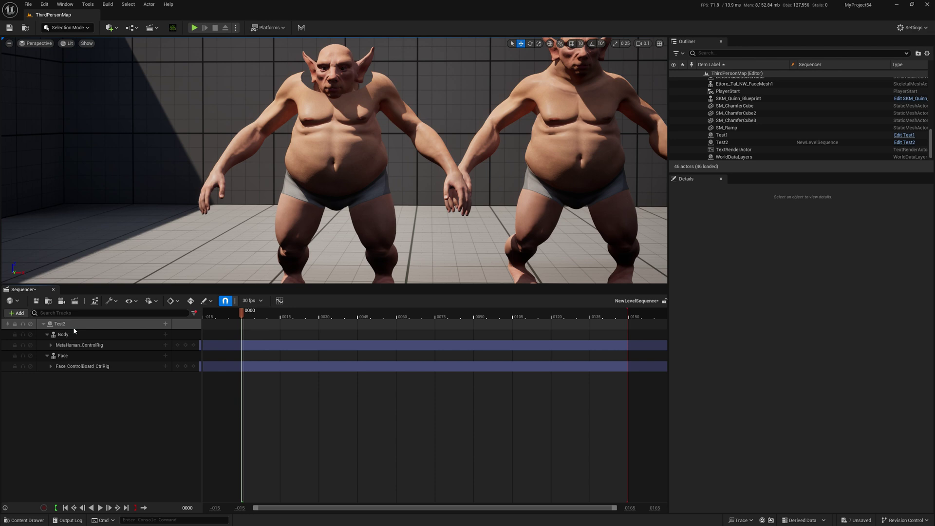
# Add the Test1 actor back to the level sequence to rebuild its body and face control rigs
pyautogui.click(17, 314)
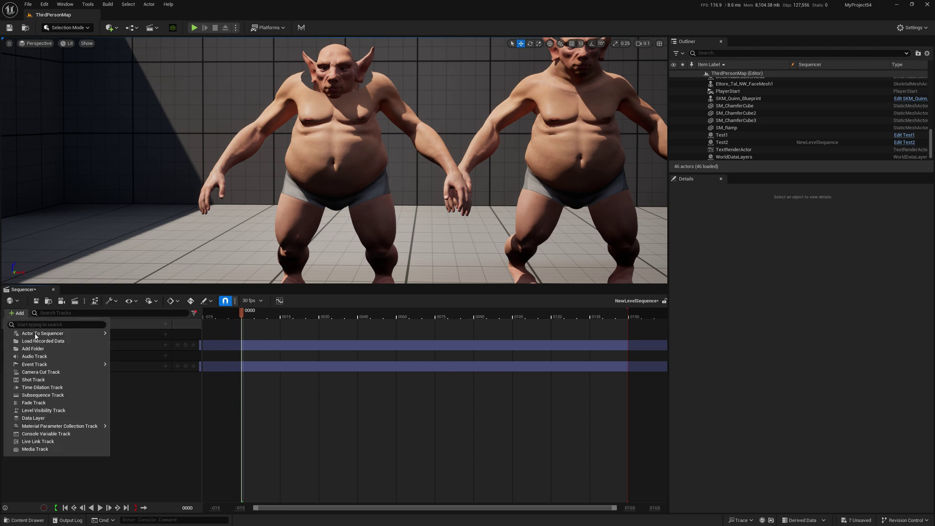
pyautogui.moveTo(35, 335)
pyautogui.scroll(-3, 153, 426)
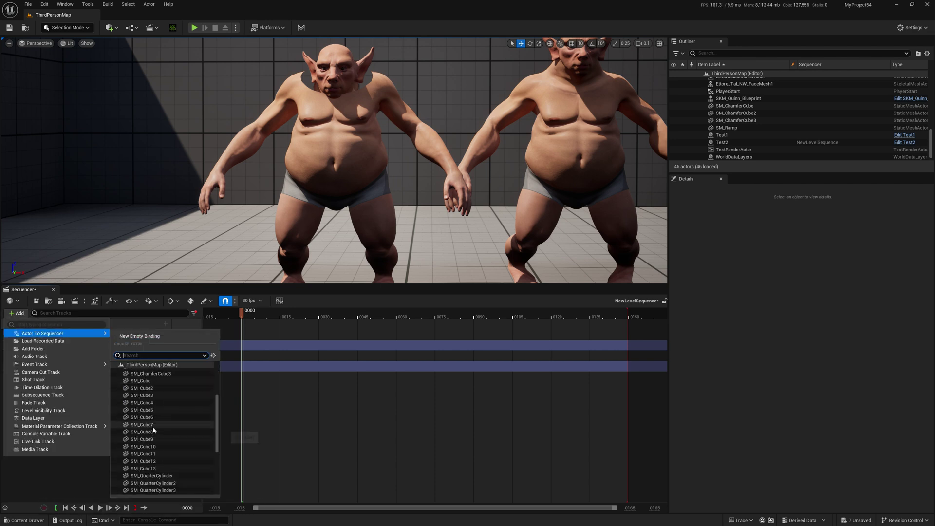
pyautogui.scroll(-4, 153, 427)
pyautogui.click(144, 461)
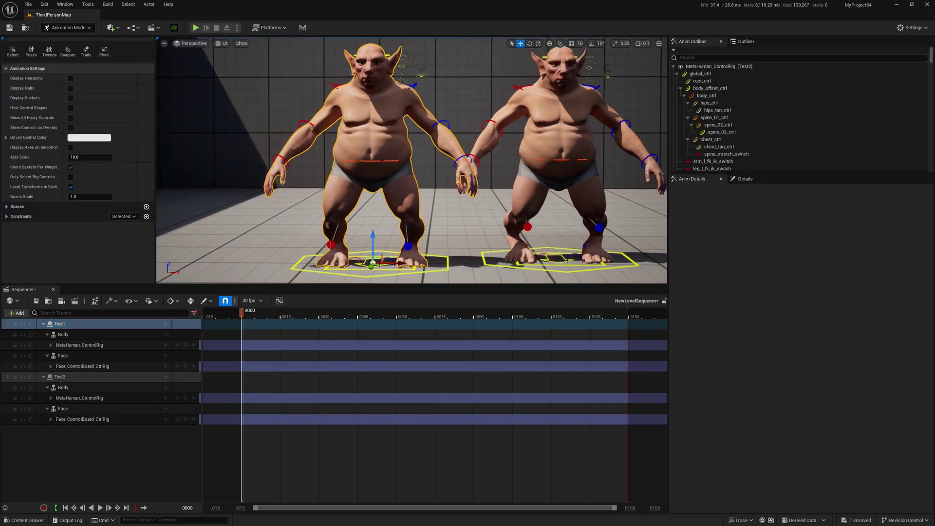
# Key Test1's transform at frame 0 and compare its feet, legs and rig controls with those of Test2
pyautogui.moveTo(411, 161); pyautogui.dragTo(440, 192, button='right')
pyautogui.scroll(6, 411, 161)
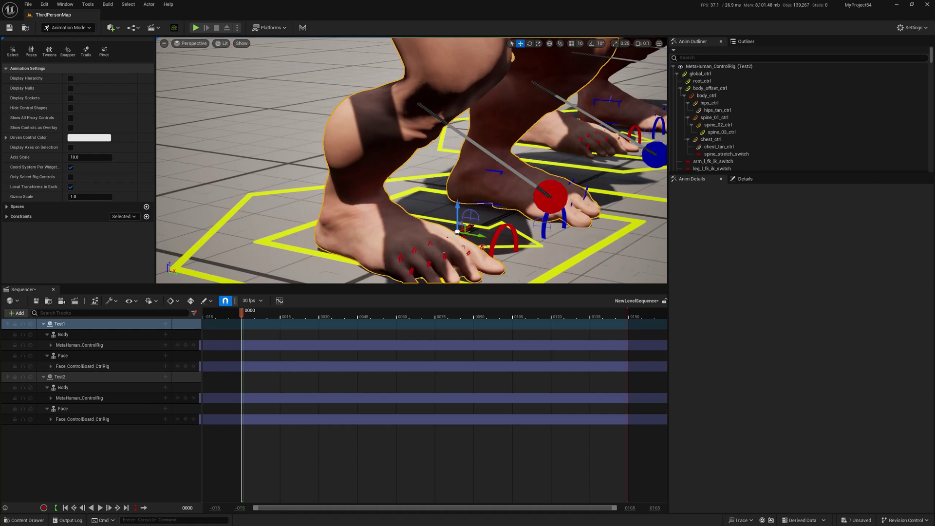
pyautogui.moveTo(411, 160); pyautogui.dragTo(310, 85, button='right')
pyautogui.press('s')
pyautogui.moveTo(553, 114); pyautogui.dragTo(574, 73, button='right')
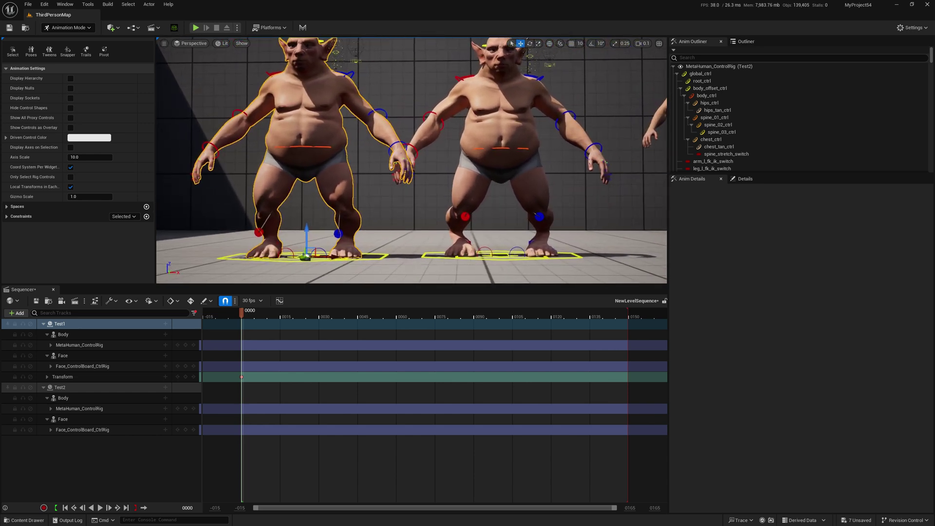
pyautogui.moveTo(411, 160); pyautogui.dragTo(359, 163, button='right')
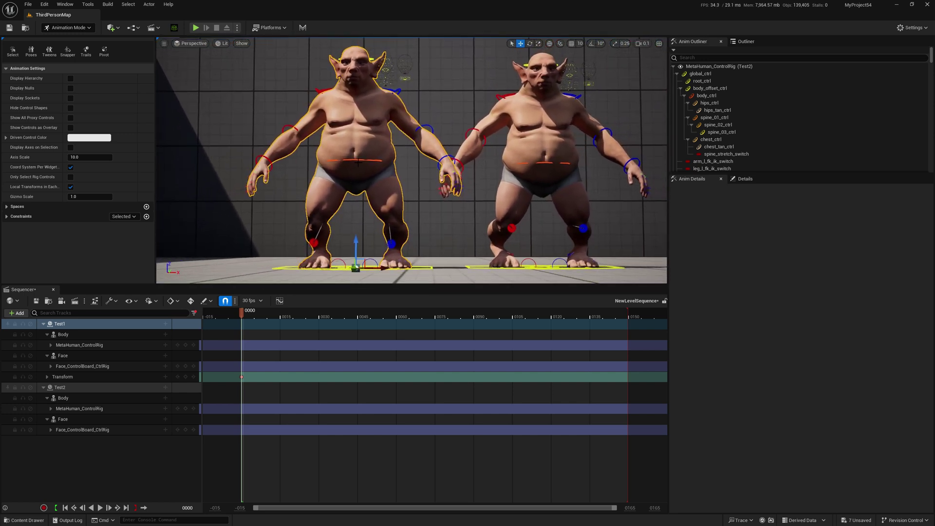